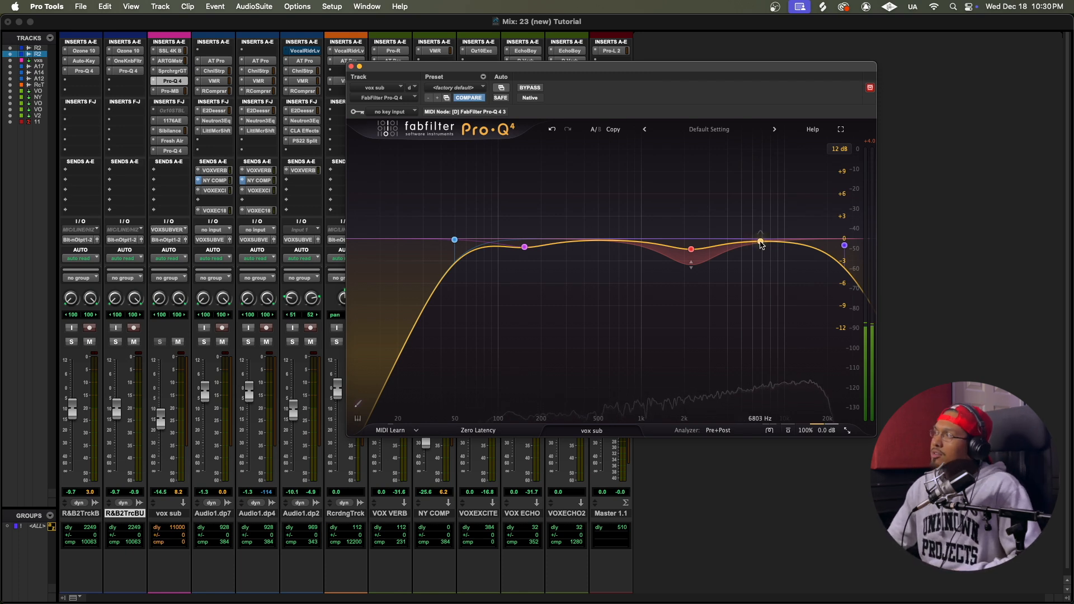
Add a bell band in the high frequencies and adjust it during playback to about -4.7 dB at 8.9 kHz
{"action": "left_click_drag", "start_coordinate": [759, 243], "coordinate": [778, 275]}
{"action": "key", "text": "space"}
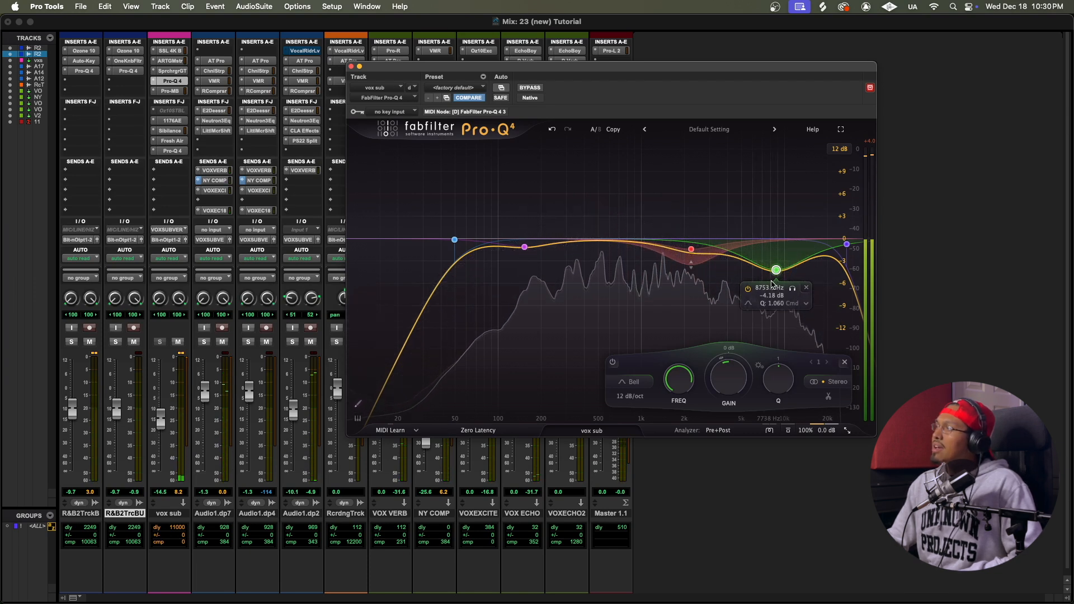
{"action": "mouse_move", "coordinate": [776, 271]}
{"action": "left_mouse_down"}
{"action": "mouse_move", "coordinate": [754, 273]}
{"action": "mouse_move", "coordinate": [764, 274]}
{"action": "left_mouse_up"}
{"action": "key", "text": "space"}
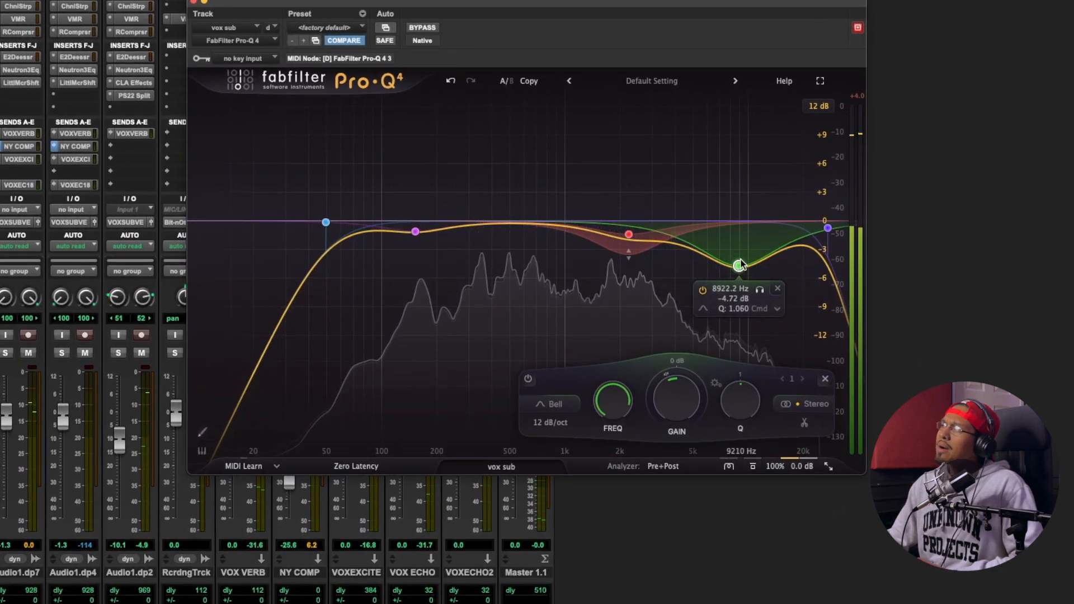
Make the high-frequency band spectral, deepen its dynamic range during playback, and ease its gain to about -3.4 dB at 8.7 kHz
{"action": "right_click", "coordinate": [739, 265]}
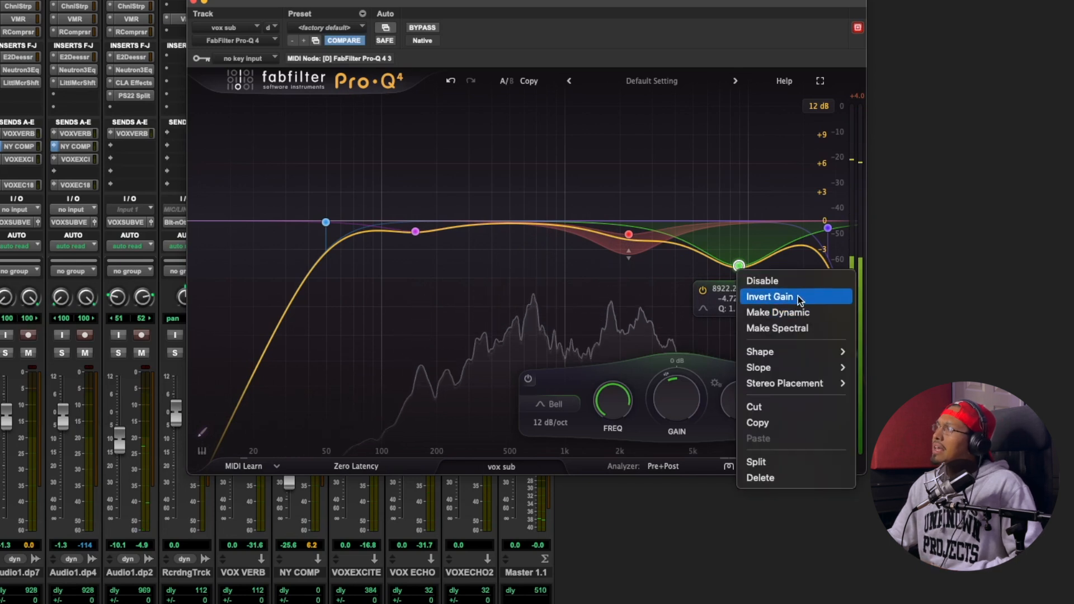
{"action": "left_click", "coordinate": [797, 327]}
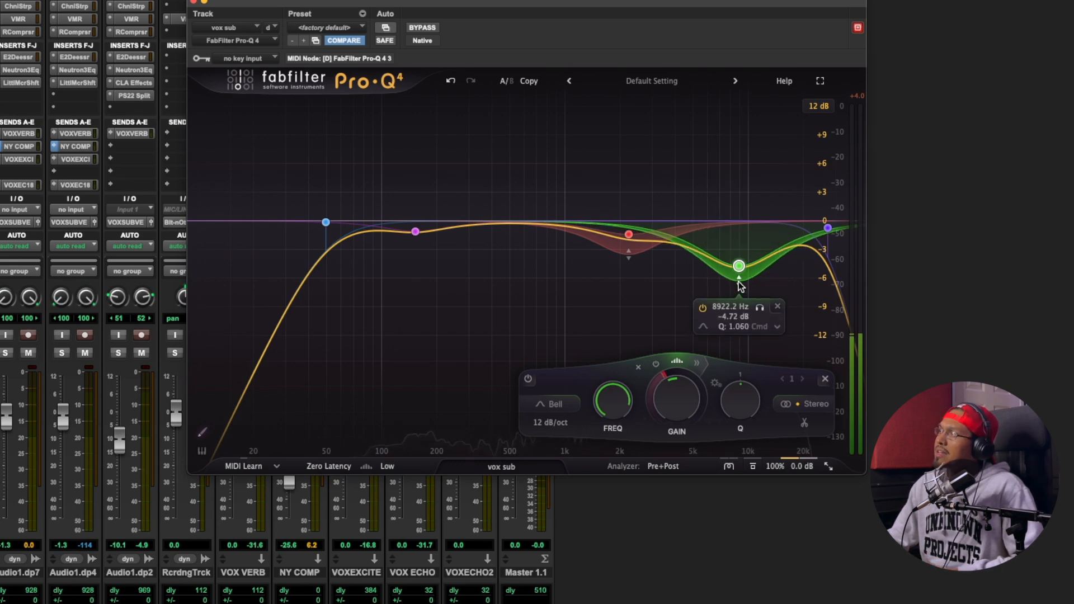
{"action": "key", "text": "space"}
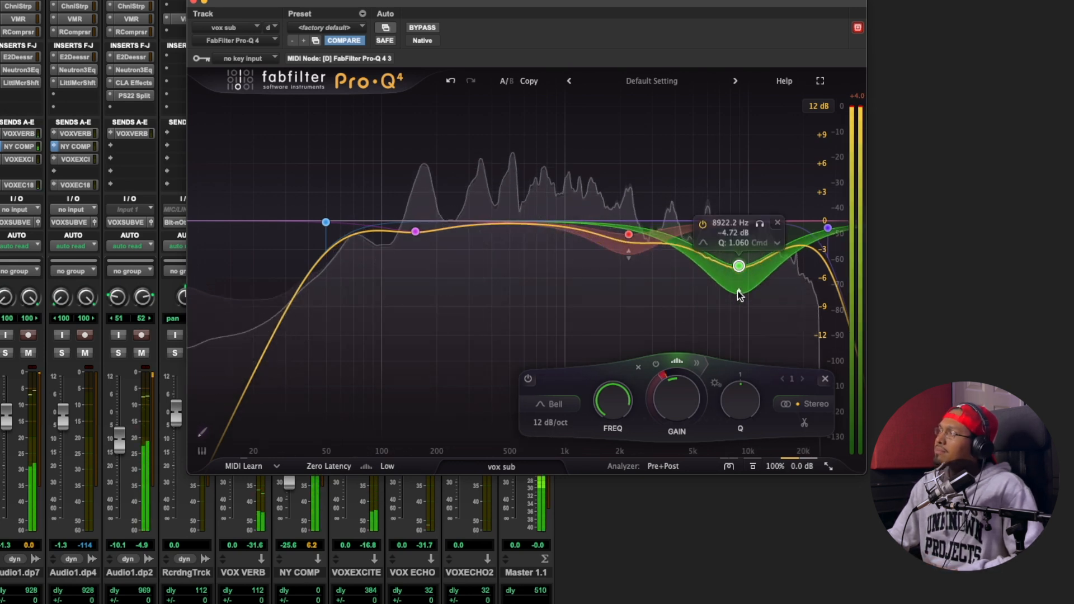
{"action": "left_click_drag", "start_coordinate": [739, 295], "coordinate": [738, 308]}
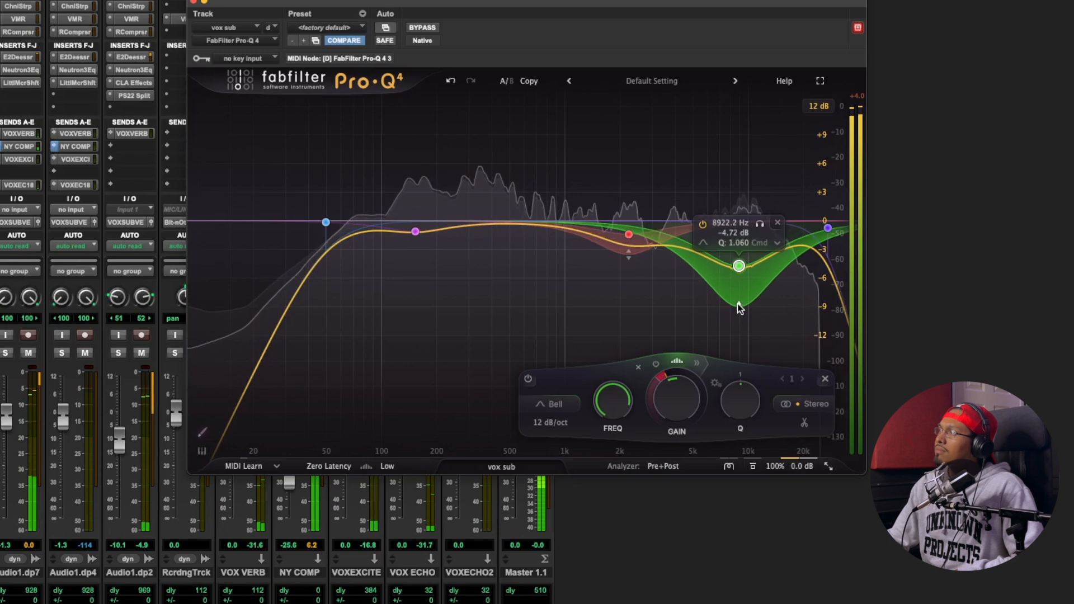
{"action": "left_click_drag", "start_coordinate": [738, 266], "coordinate": [732, 251]}
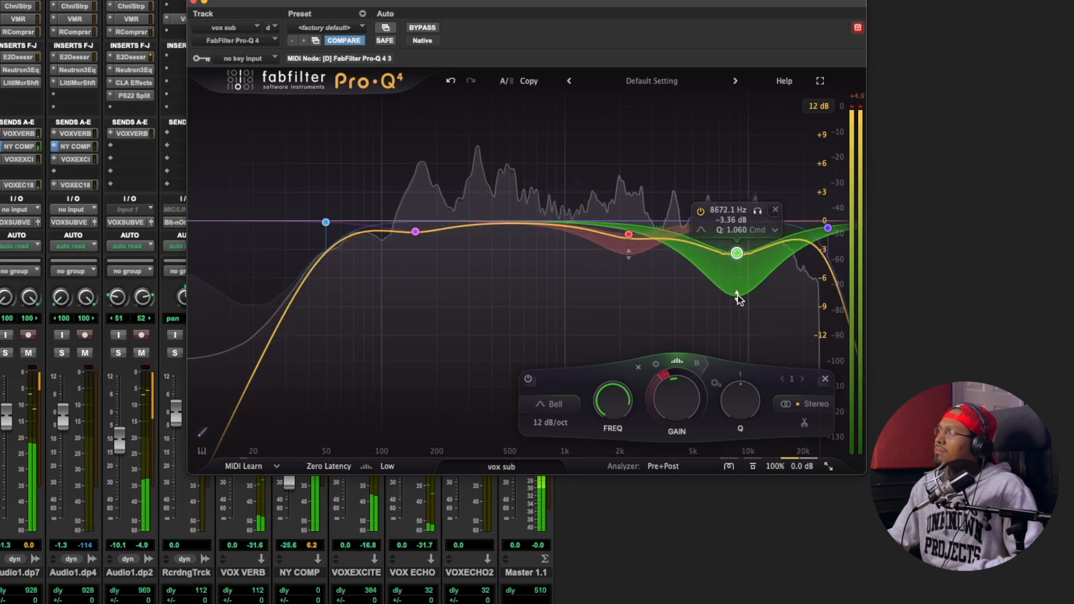
Compare the spectral band disabled and enabled, and fine-tune it to about -2.9 dB at 8.5 kHz
{"action": "left_click", "coordinate": [701, 212]}
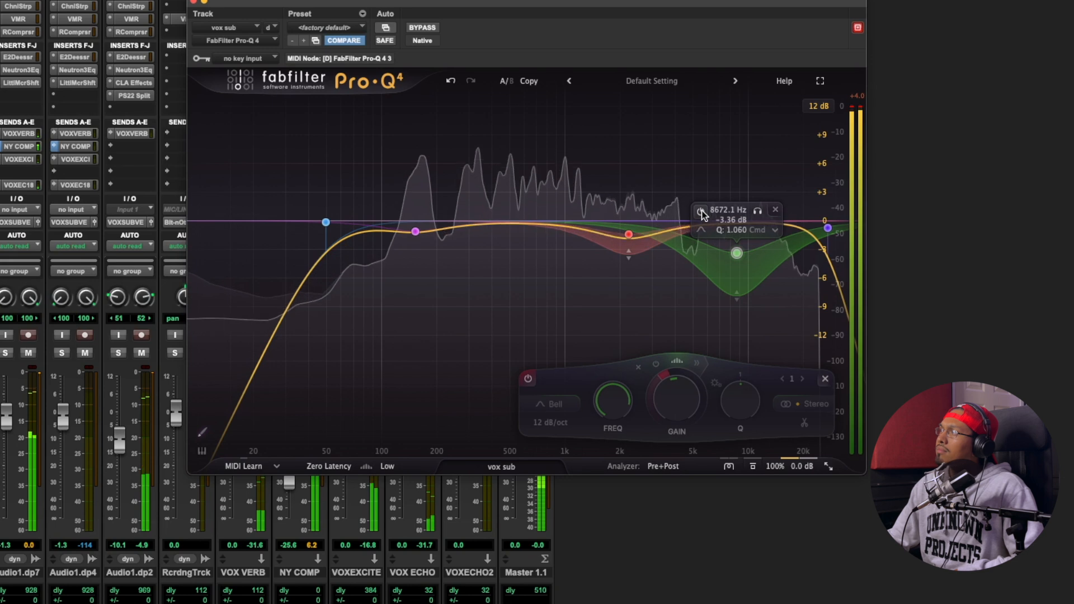
{"action": "left_click", "coordinate": [701, 212]}
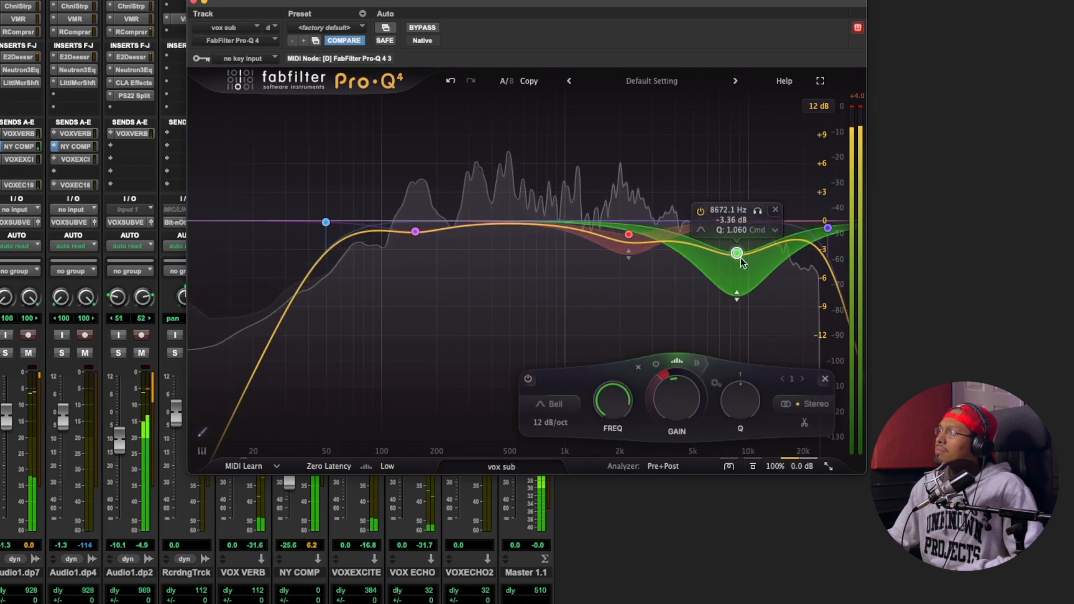
{"action": "left_click_drag", "start_coordinate": [739, 258], "coordinate": [738, 254]}
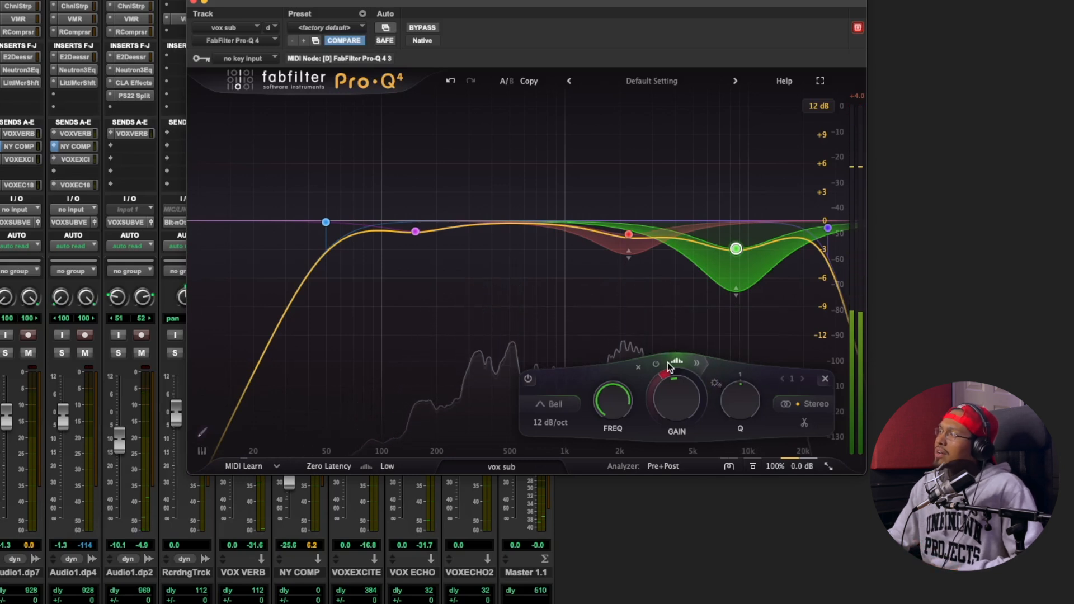
Expand the band's dynamics settings and try out the automatic threshold, spectral density and attack controls
{"action": "left_click", "coordinate": [697, 364]}
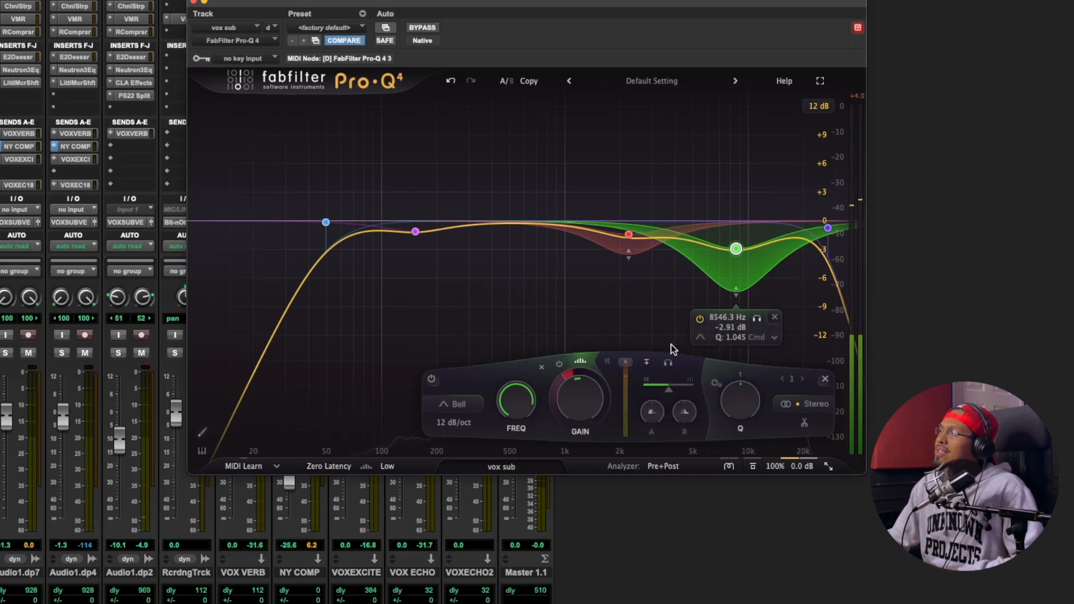
{"action": "left_click", "coordinate": [626, 362]}
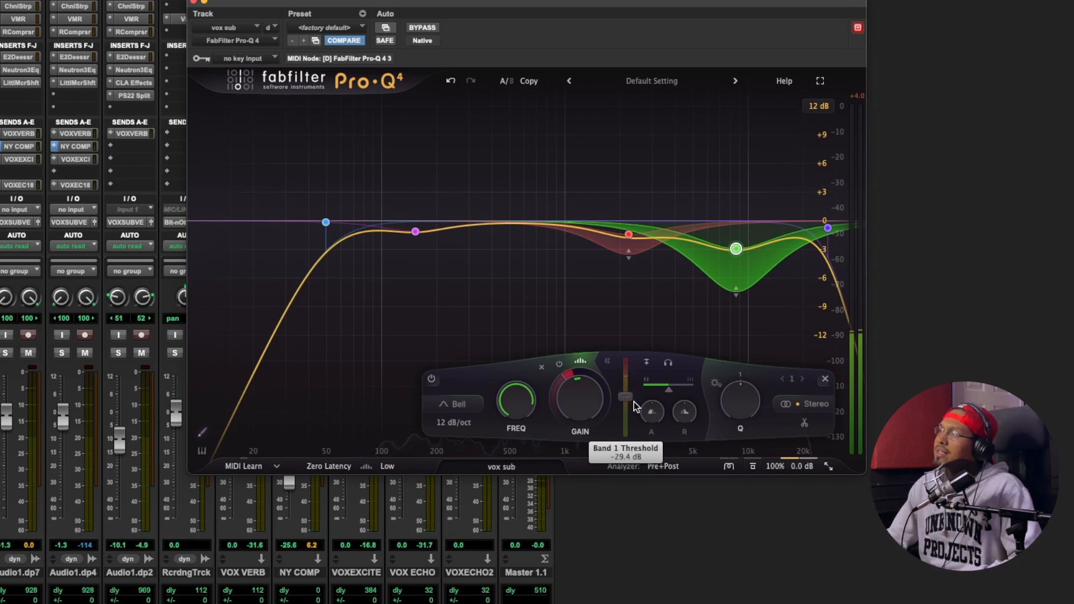
{"action": "left_click", "coordinate": [626, 361]}
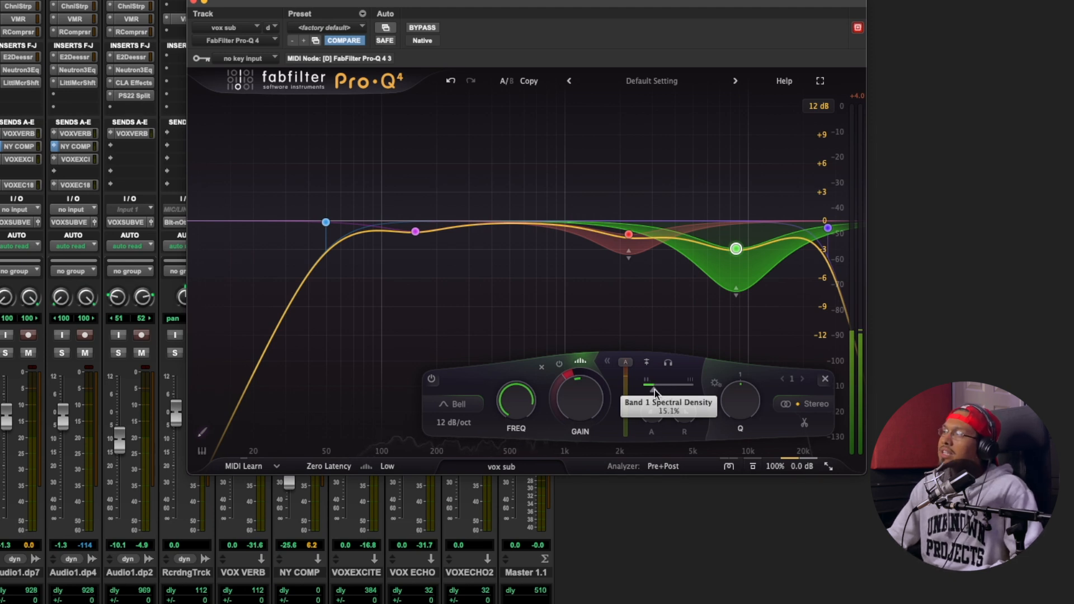
{"action": "left_click_drag", "start_coordinate": [651, 390], "coordinate": [647, 382]}
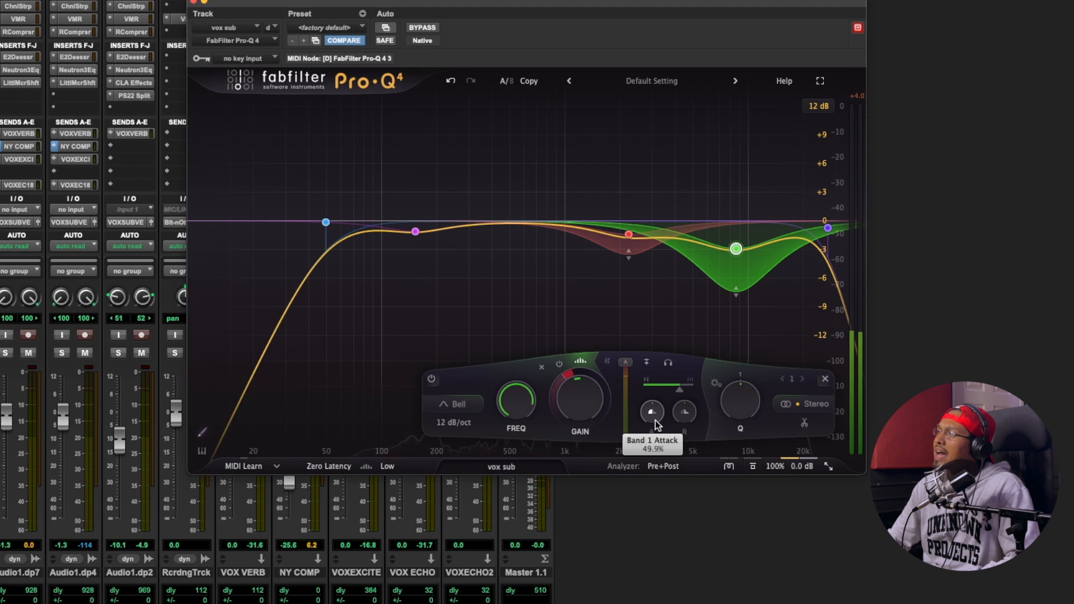
{"action": "left_click_drag", "start_coordinate": [657, 415], "coordinate": [658, 422]}
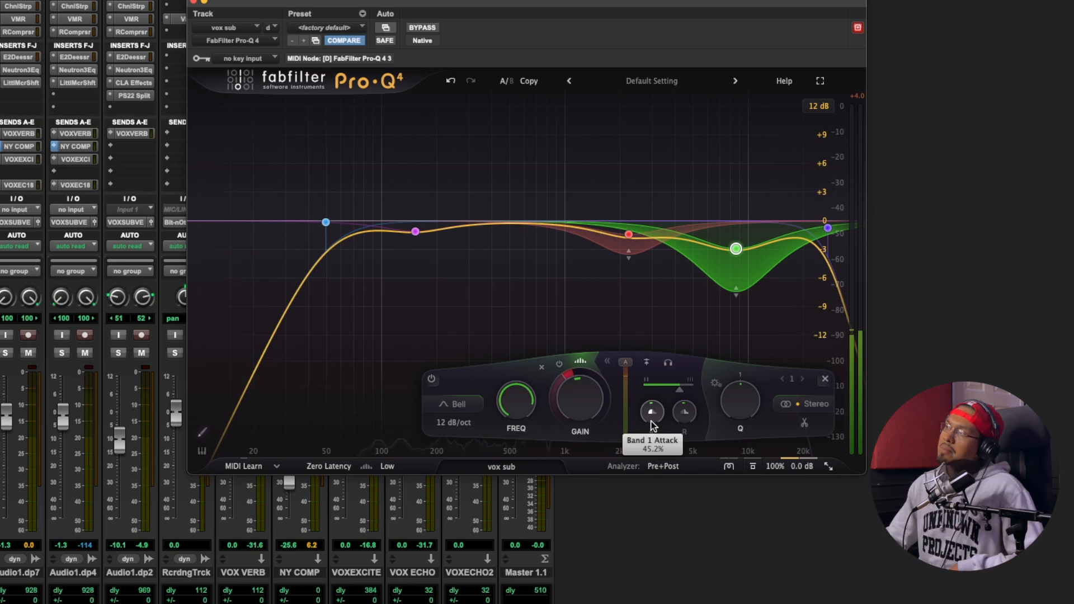
Switch the band to a manual threshold, lower its spectral density, and adjust its attack and release during playback
{"action": "mouse_move", "coordinate": [730, 232]}
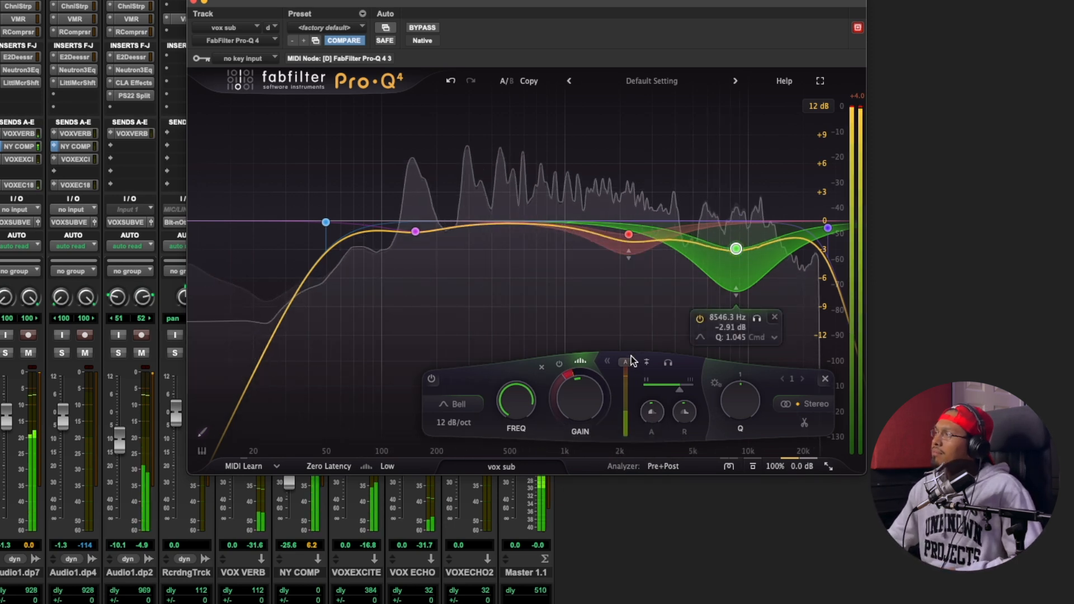
{"action": "left_click_drag", "start_coordinate": [626, 362], "coordinate": [664, 389]}
{"action": "left_click_drag", "start_coordinate": [660, 433], "coordinate": [725, 358]}
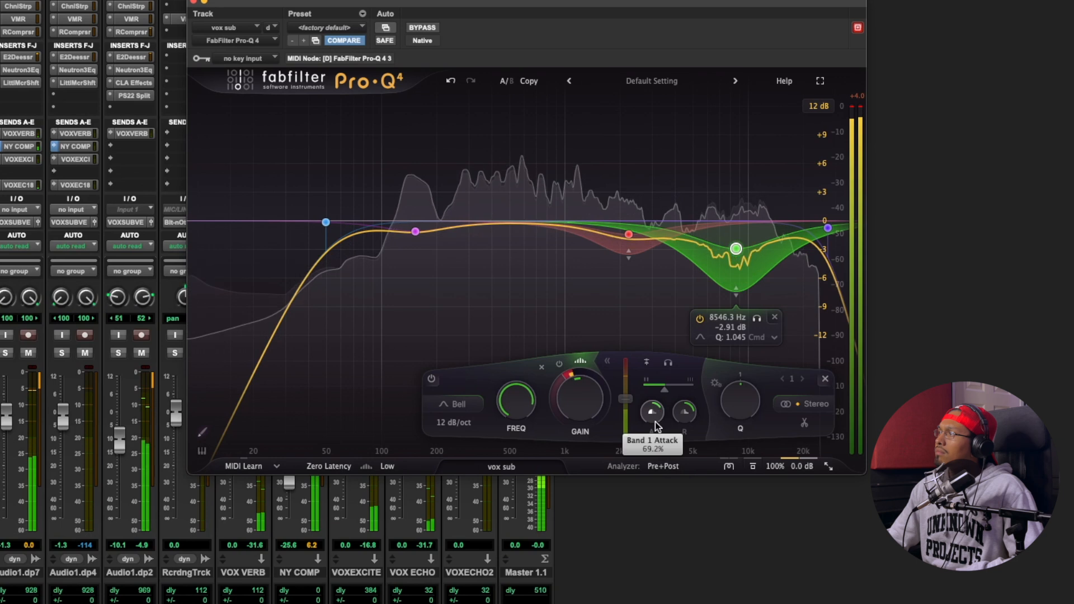
{"action": "left_click_drag", "start_coordinate": [652, 412], "coordinate": [649, 475]}
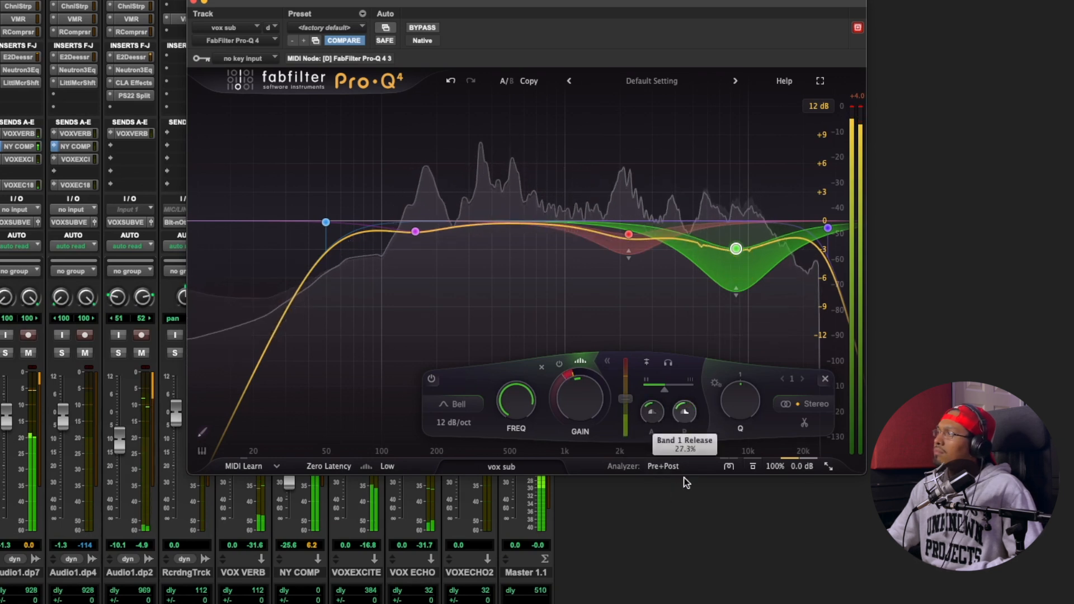
{"action": "left_click_drag", "start_coordinate": [687, 413], "coordinate": [696, 405]}
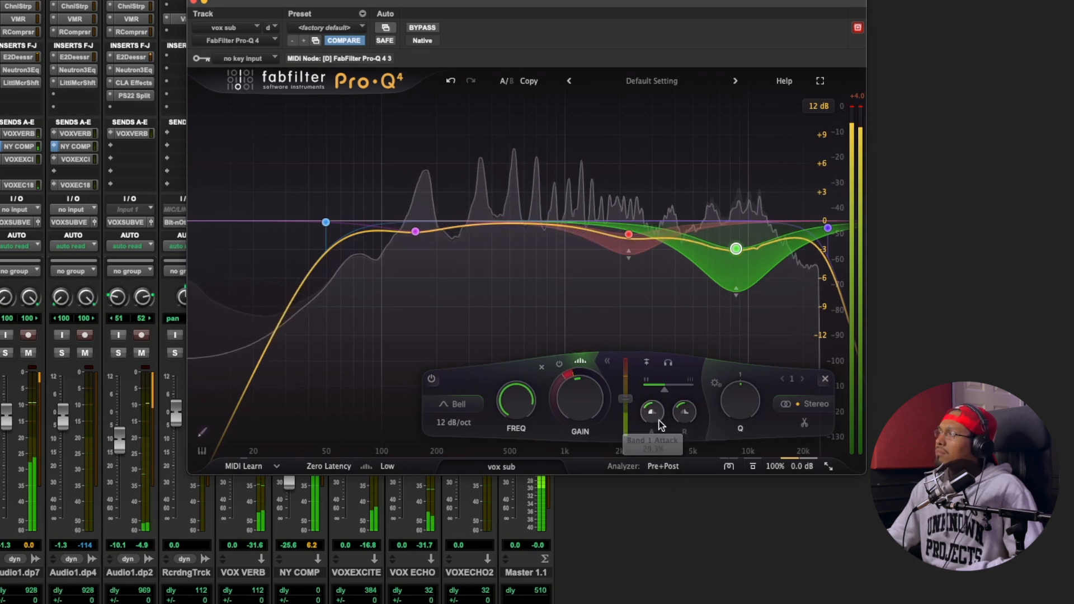
Move the spectral band to about 9.7 kHz at -3.1 dB and compare it disabled and enabled during playback
{"action": "mouse_move", "coordinate": [737, 253]}
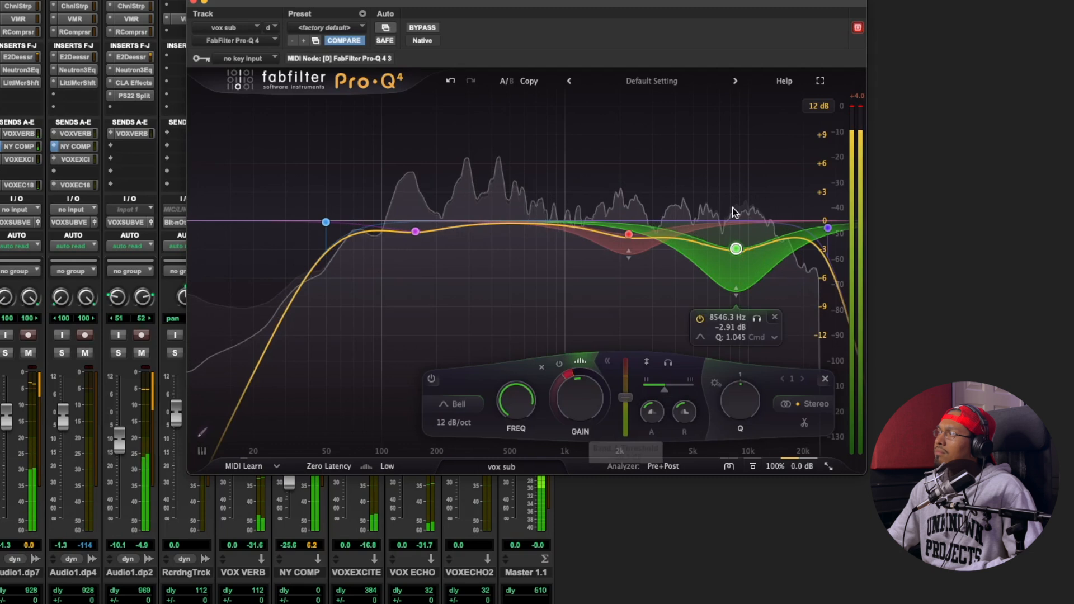
{"action": "left_click_drag", "start_coordinate": [737, 253], "coordinate": [747, 251]}
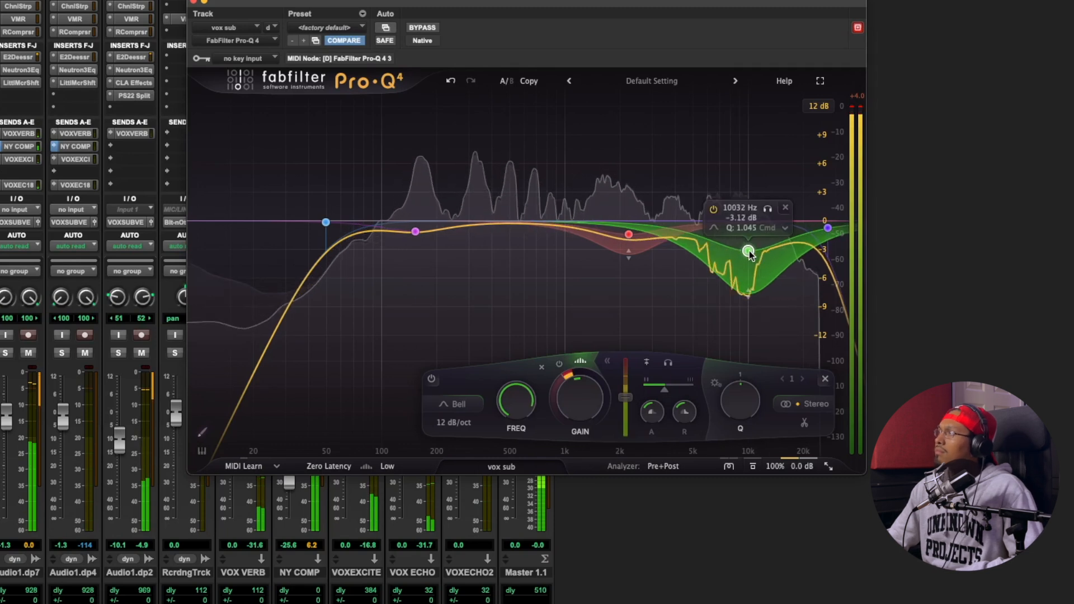
{"action": "left_click", "coordinate": [710, 210]}
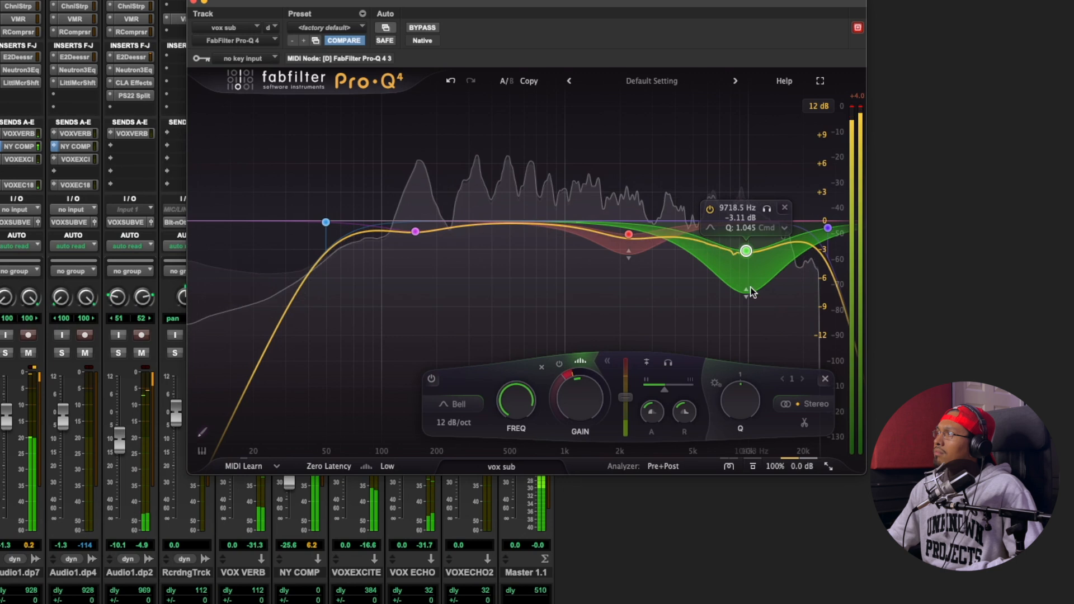
{"action": "left_click", "coordinate": [711, 211]}
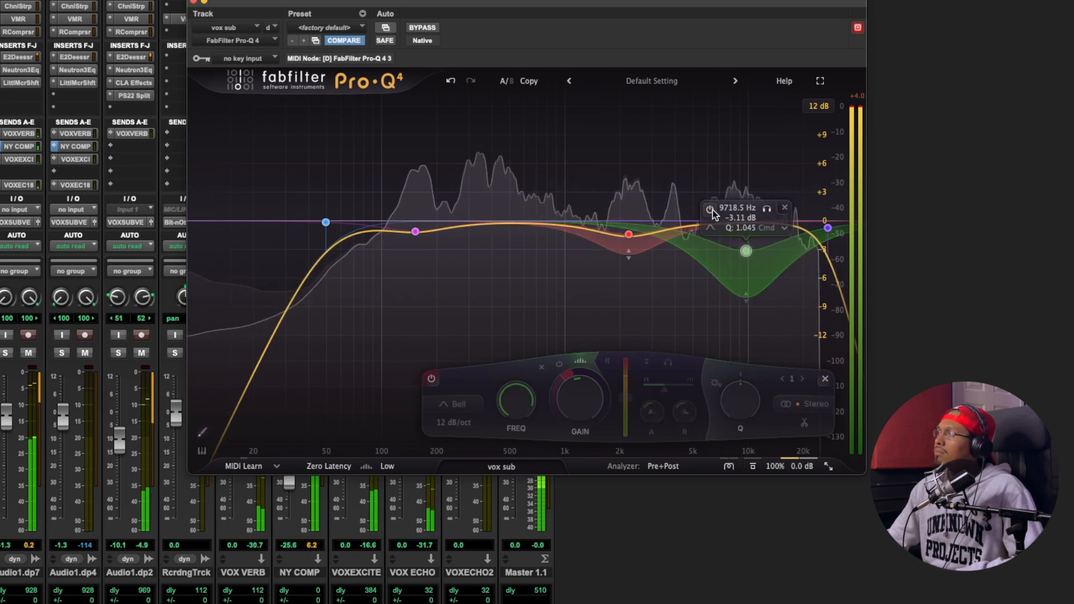
{"action": "left_click", "coordinate": [710, 210]}
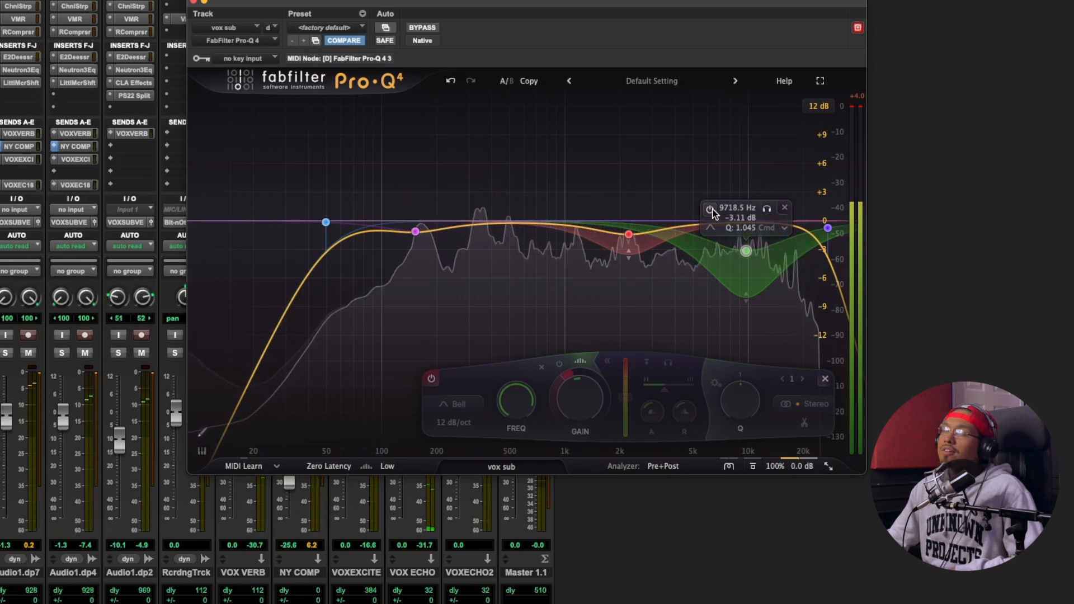
{"action": "left_click", "coordinate": [711, 210]}
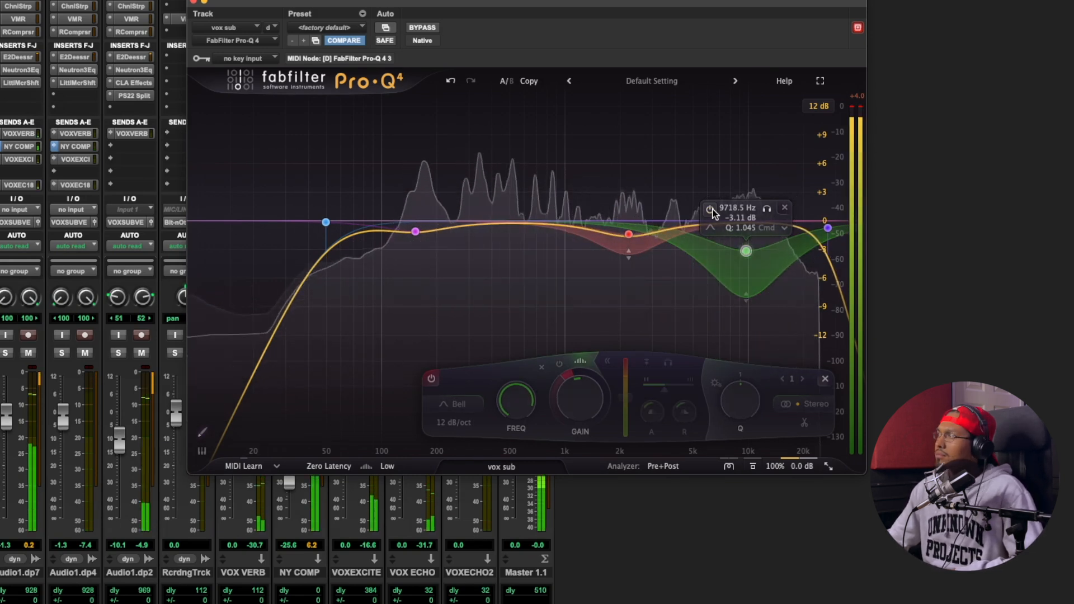
{"action": "left_click", "coordinate": [711, 210]}
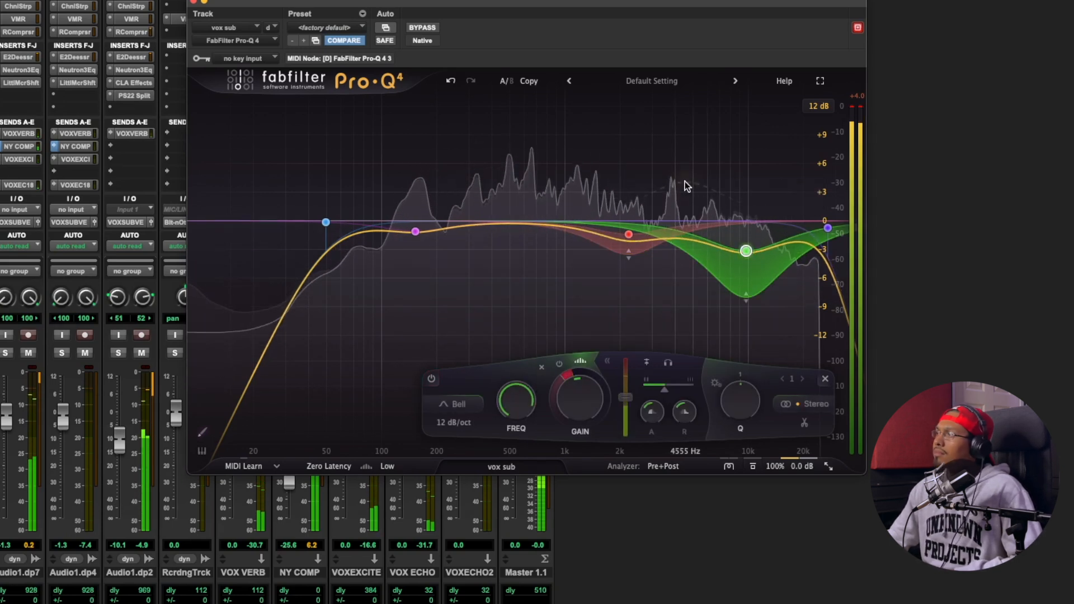
{"action": "key", "text": "space"}
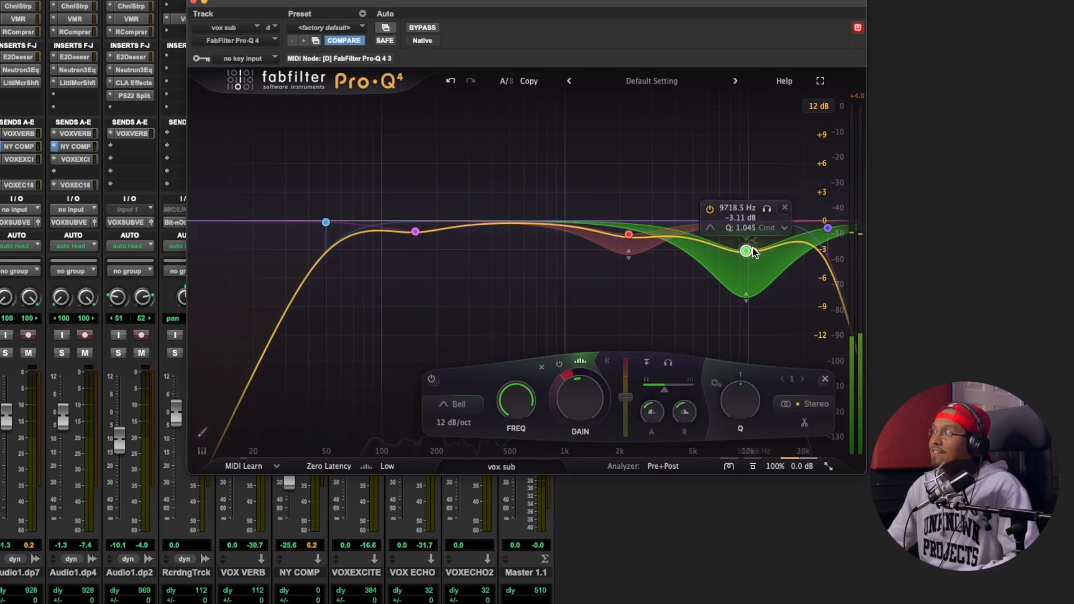
Try an exaggerated cut of about -5.6 dB at 9.6 kHz with a deeper dynamic range during playback
{"action": "left_click_drag", "start_coordinate": [746, 251], "coordinate": [746, 275]}
{"action": "key", "text": "space"}
{"action": "left_click_drag", "start_coordinate": [746, 318], "coordinate": [746, 336]}
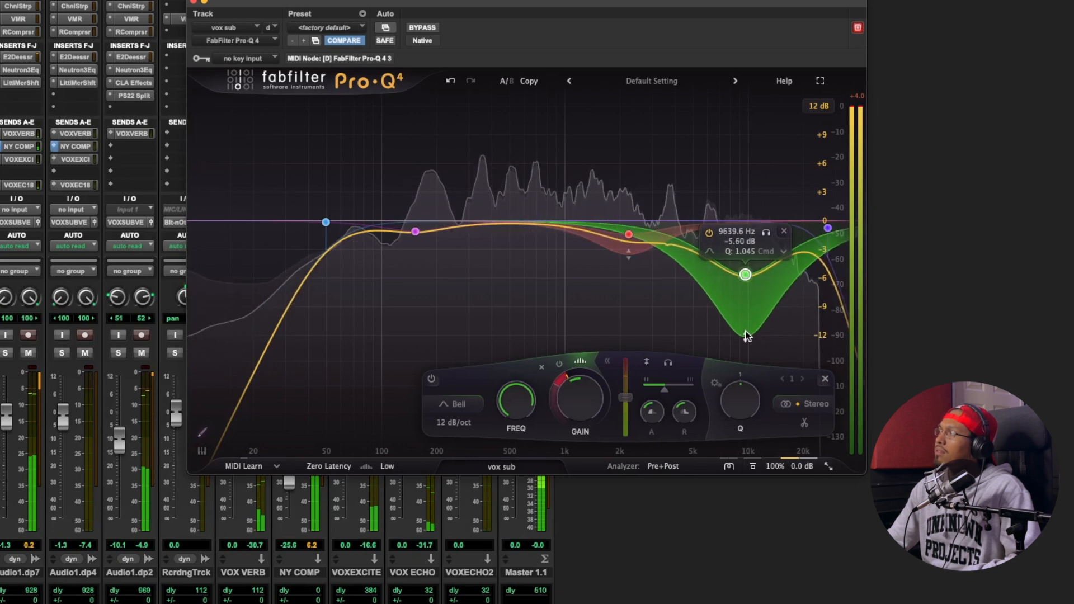
Ease the spectral band's gain to about -1.3 dB at 9.2 kHz
{"action": "left_click_drag", "start_coordinate": [747, 284], "coordinate": [743, 240]}
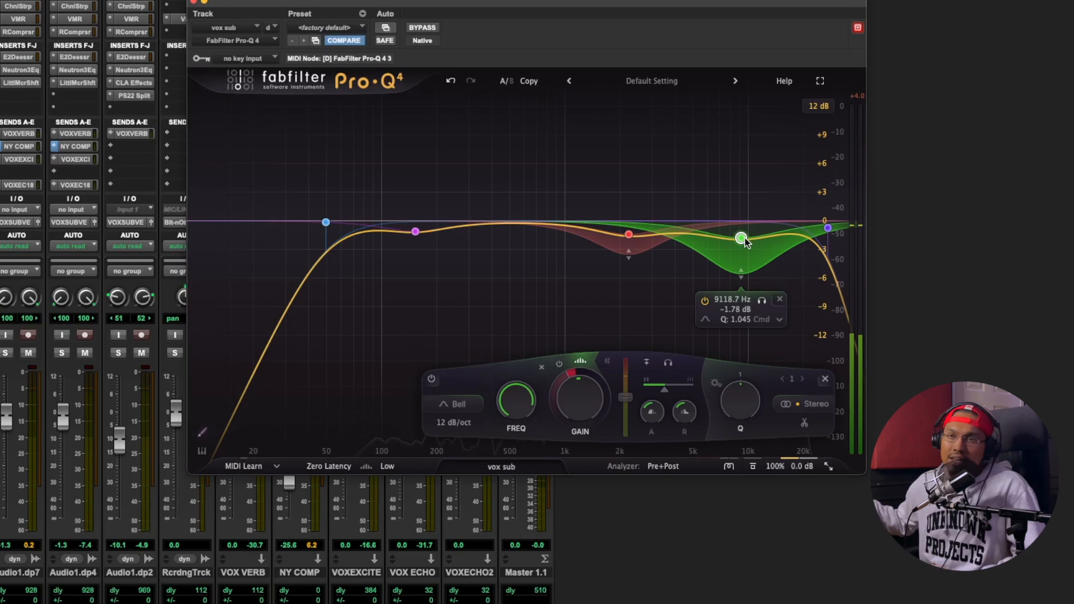
{"action": "left_click_drag", "start_coordinate": [744, 242], "coordinate": [744, 236]}
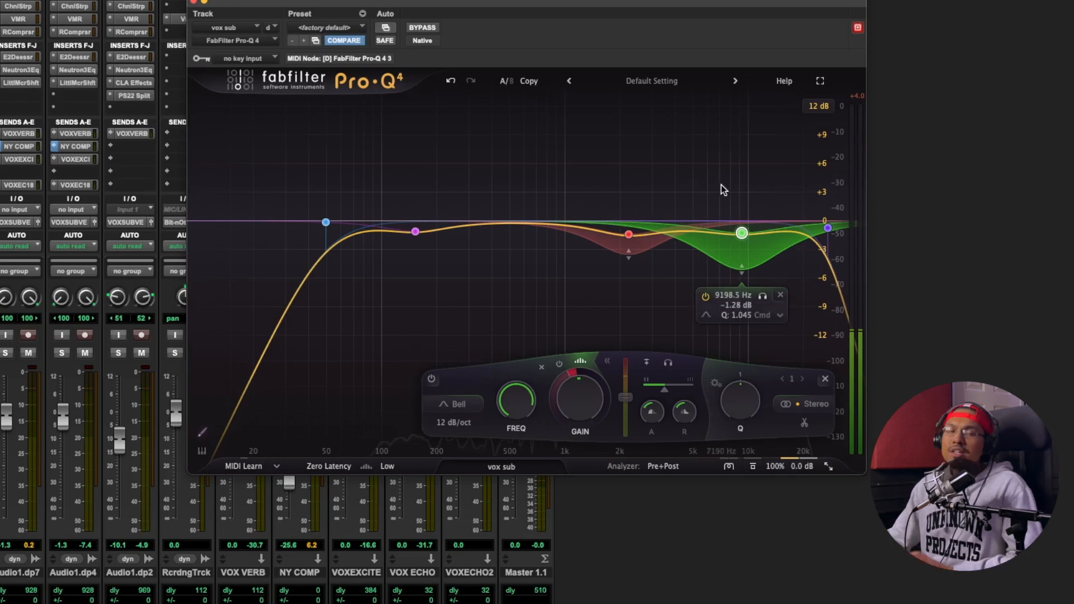
Examine the equalizer's character mode options Clean, Subtle and Warm without choosing another one
{"action": "left_click", "coordinate": [728, 467]}
{"action": "left_click", "coordinate": [728, 468]}
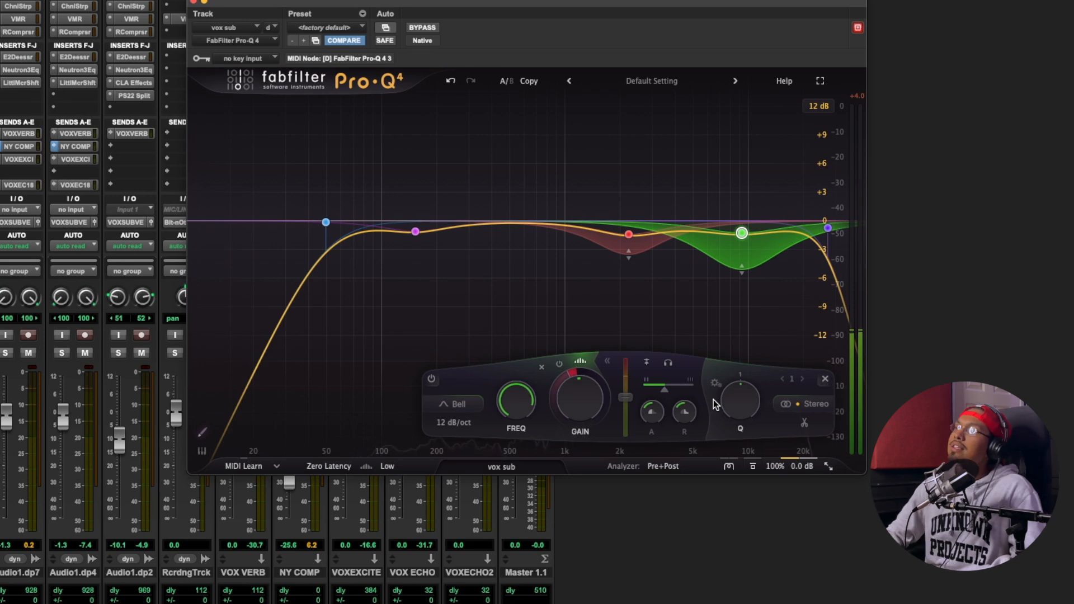
{"action": "left_click", "coordinate": [728, 466]}
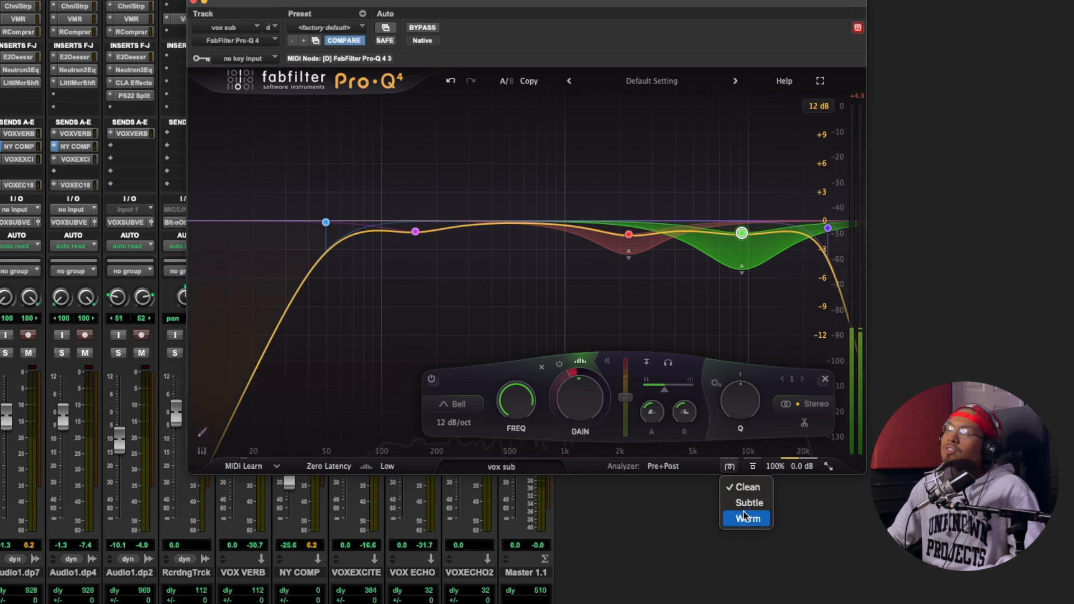
{"action": "left_click", "coordinate": [672, 302]}
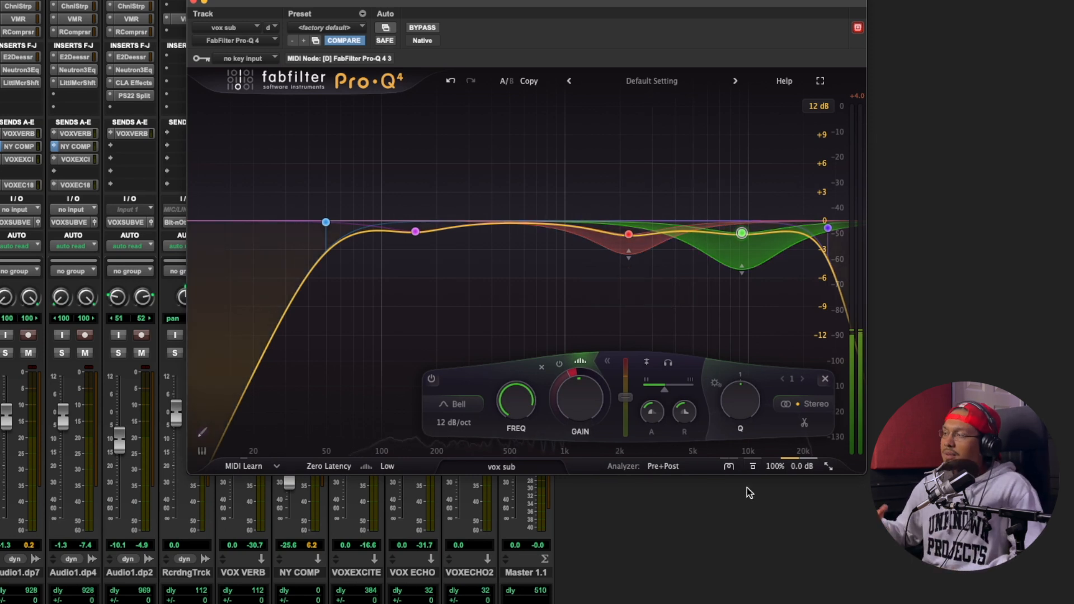
{"action": "left_click", "coordinate": [729, 467]}
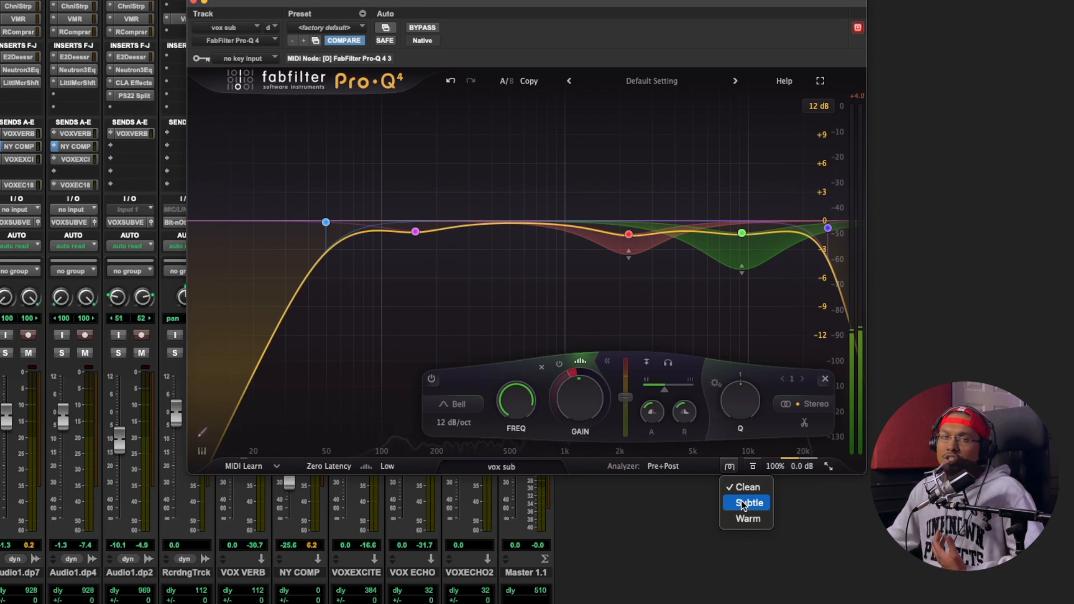
{"action": "left_click", "coordinate": [654, 324]}
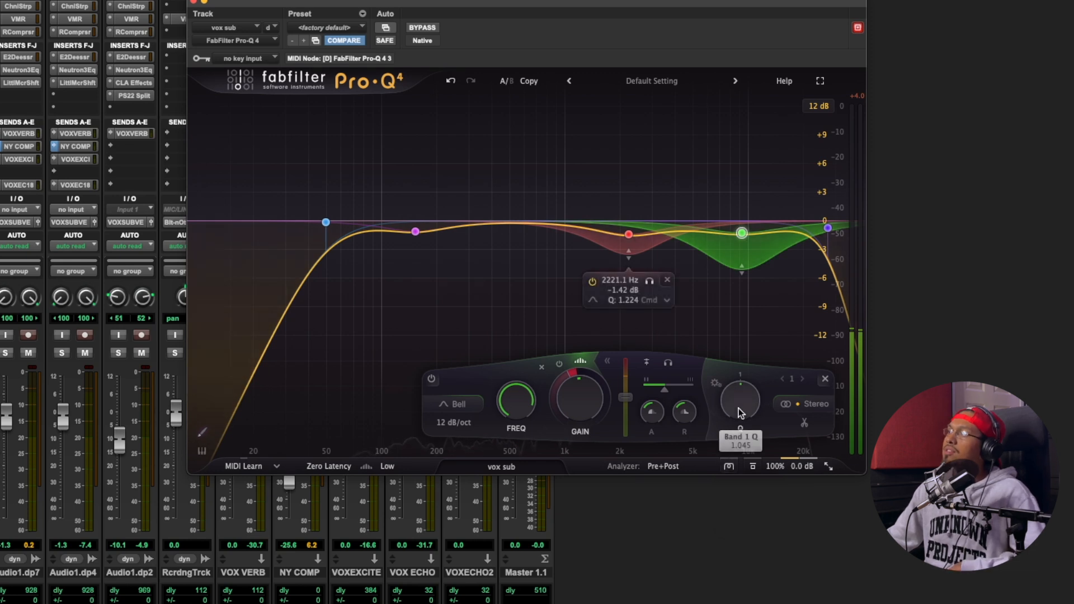
Set the equalizer's character mode to Subtle and move the high-cut band to about 22.1 kHz during playback
{"action": "left_click", "coordinate": [729, 468]}
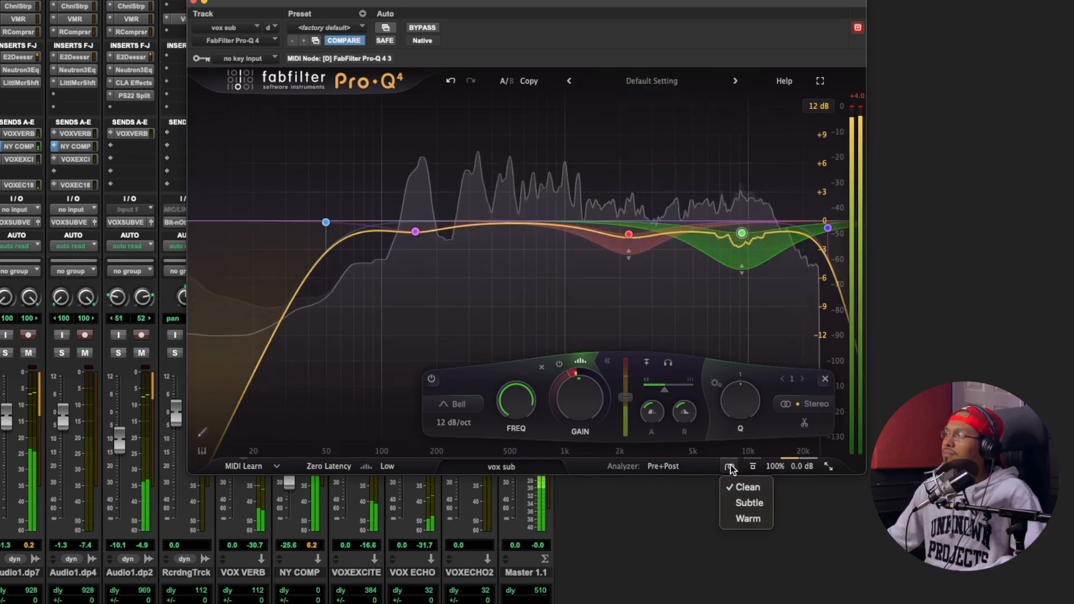
{"action": "left_click", "coordinate": [747, 505]}
{"action": "left_click", "coordinate": [812, 239]}
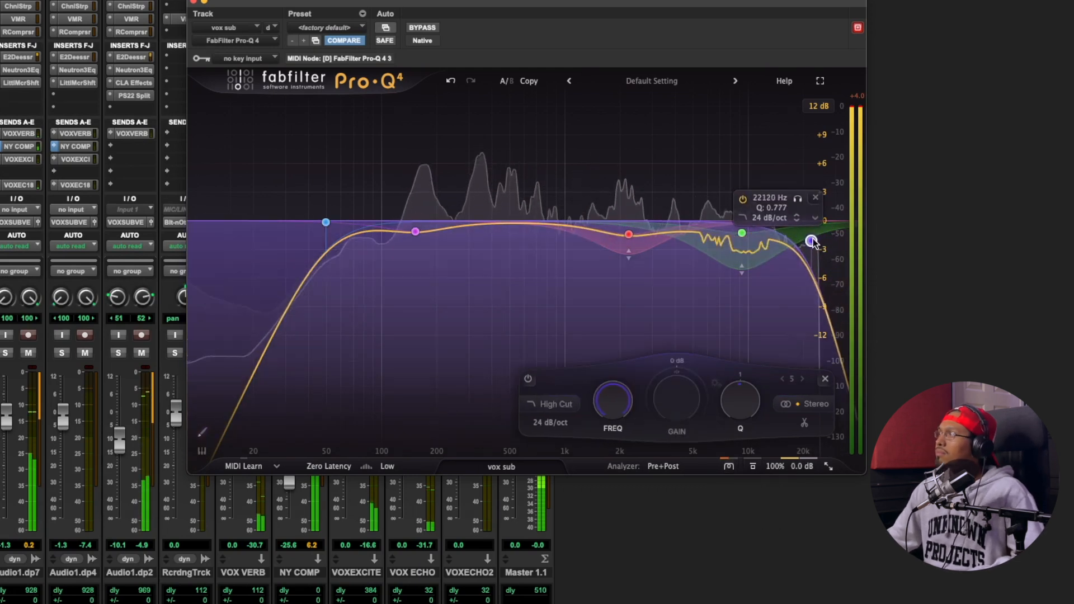
Compare the Warm, Clean and Subtle character modes by switching between them during playback, finishing on Warm
{"action": "left_click", "coordinate": [730, 466]}
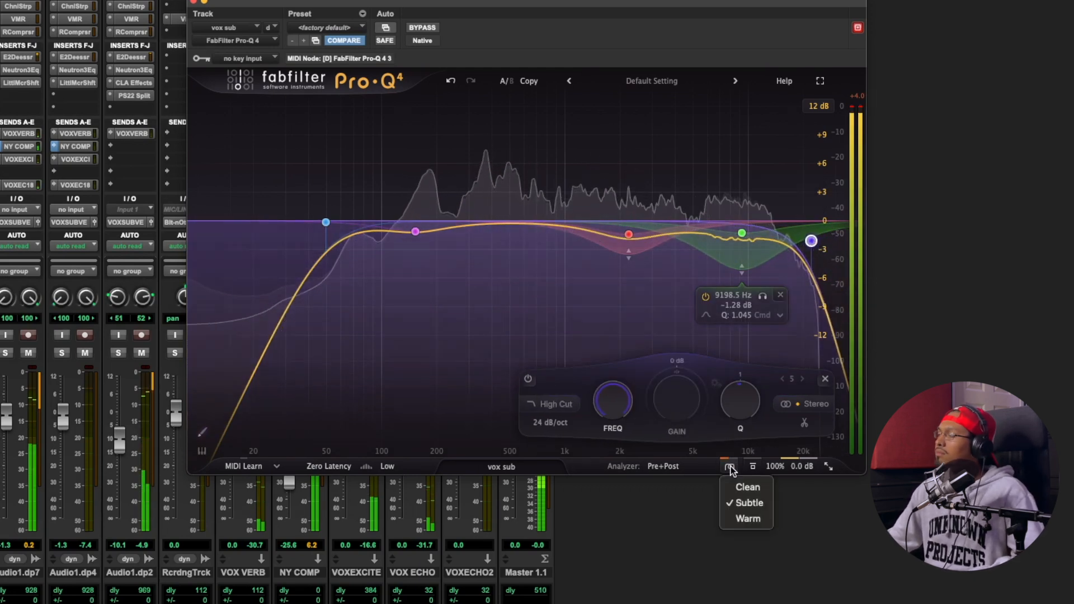
{"action": "left_click", "coordinate": [762, 510]}
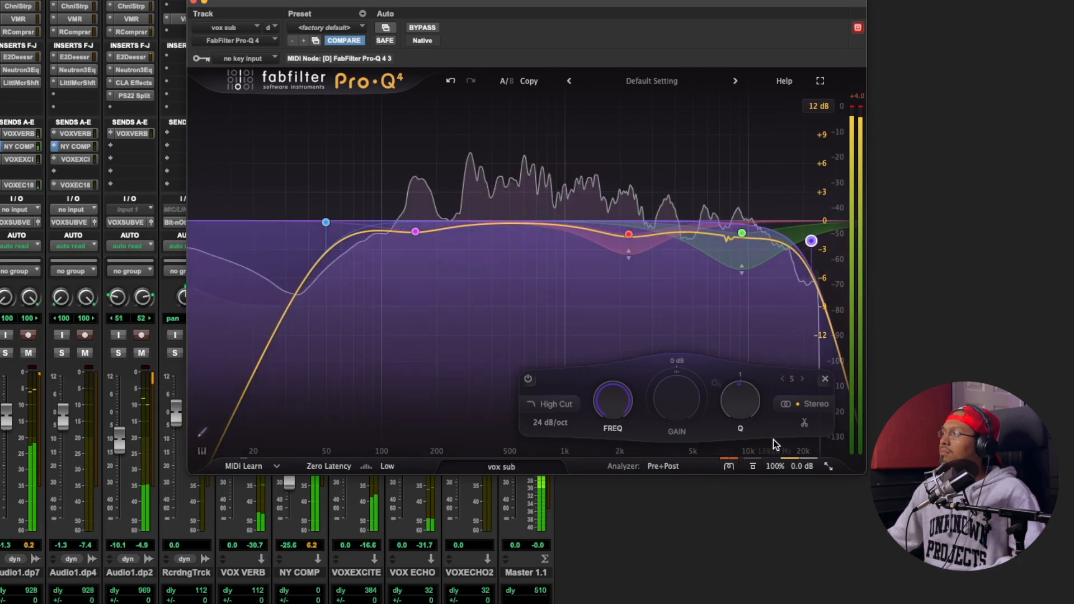
{"action": "left_click", "coordinate": [729, 466]}
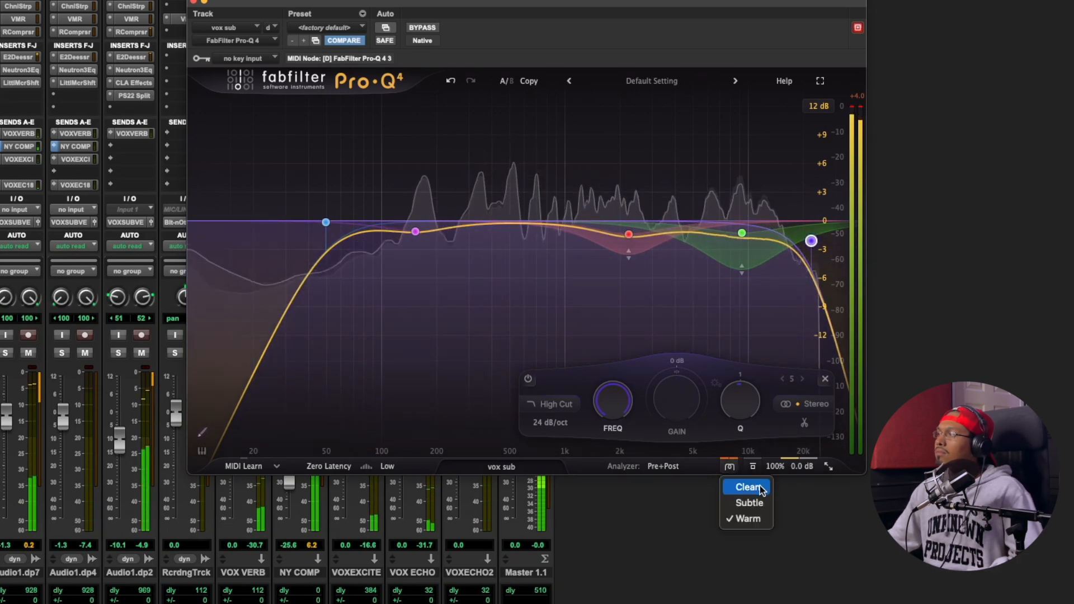
{"action": "left_click", "coordinate": [761, 488]}
{"action": "left_click", "coordinate": [729, 467]}
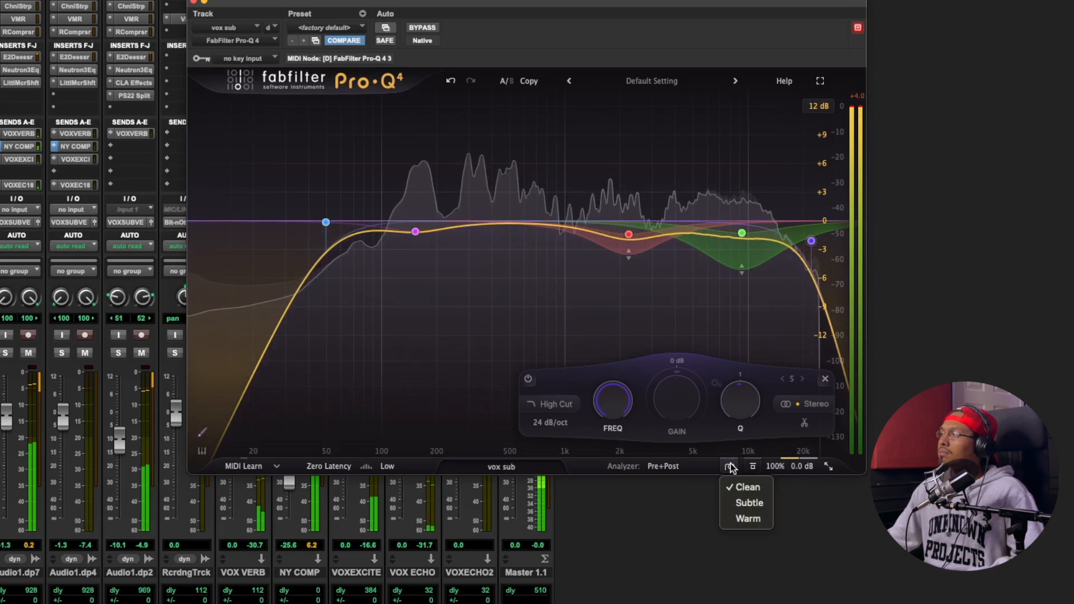
{"action": "left_click", "coordinate": [763, 504]}
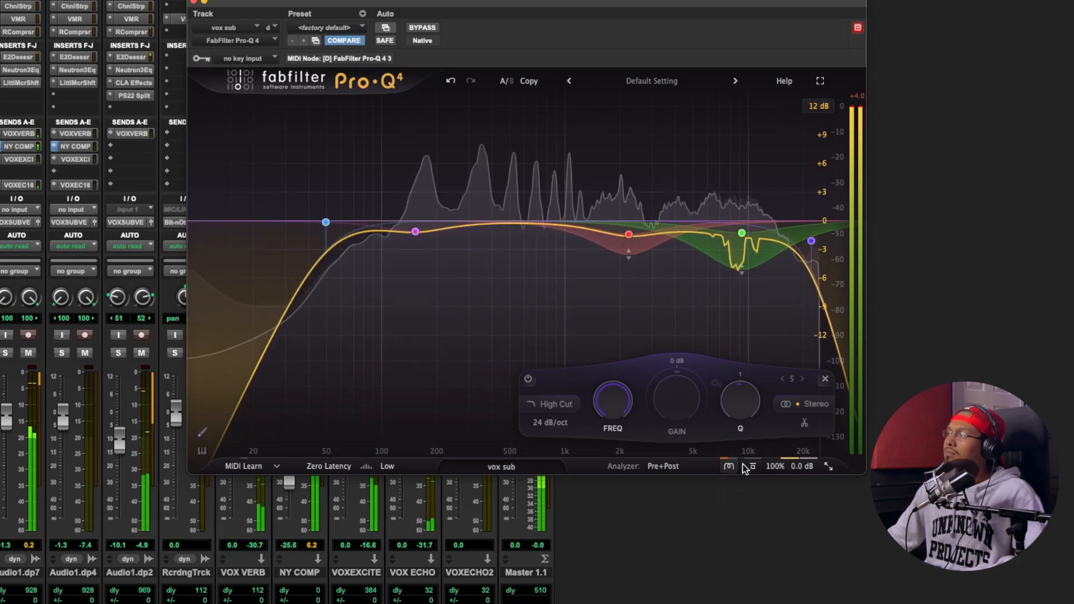
{"action": "left_click", "coordinate": [729, 466]}
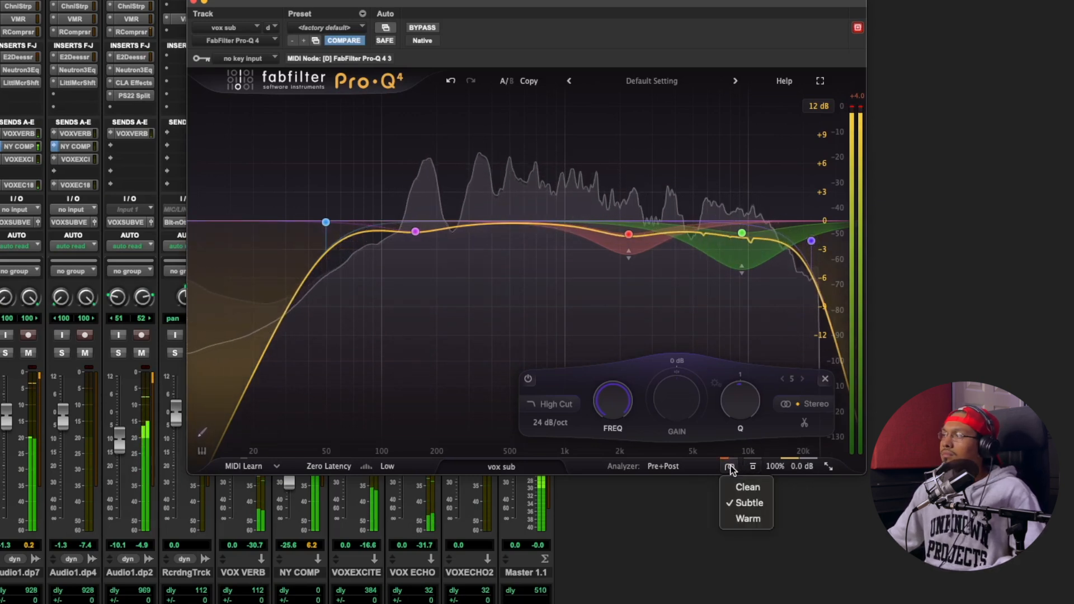
{"action": "left_click", "coordinate": [741, 512]}
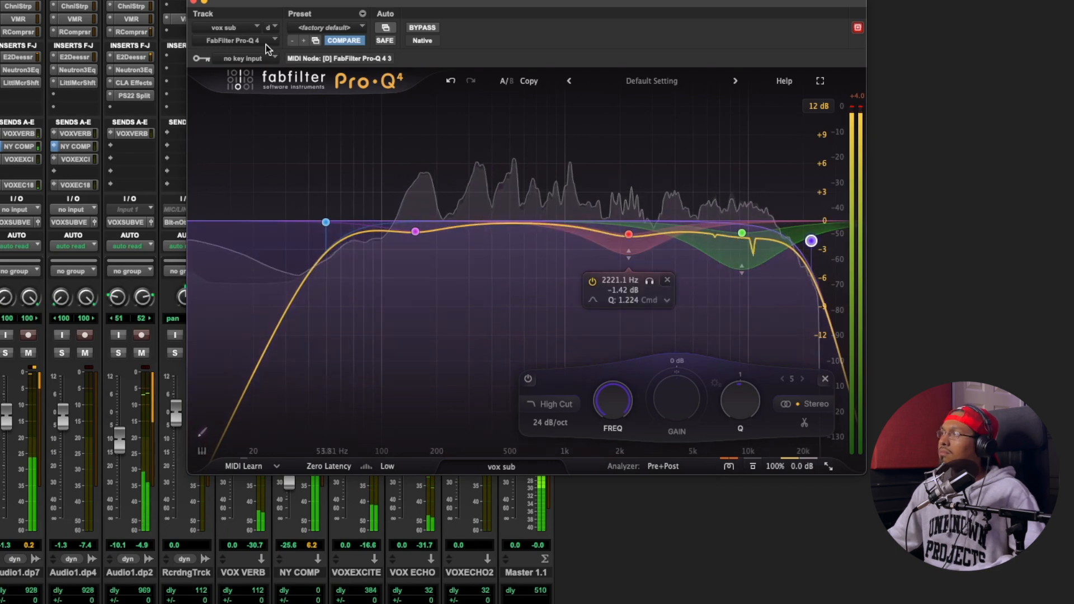
Readjust the high-frequency spectral band to about 9.1 kHz with a gain of about -1.8 dB
{"action": "left_click", "coordinate": [741, 233]}
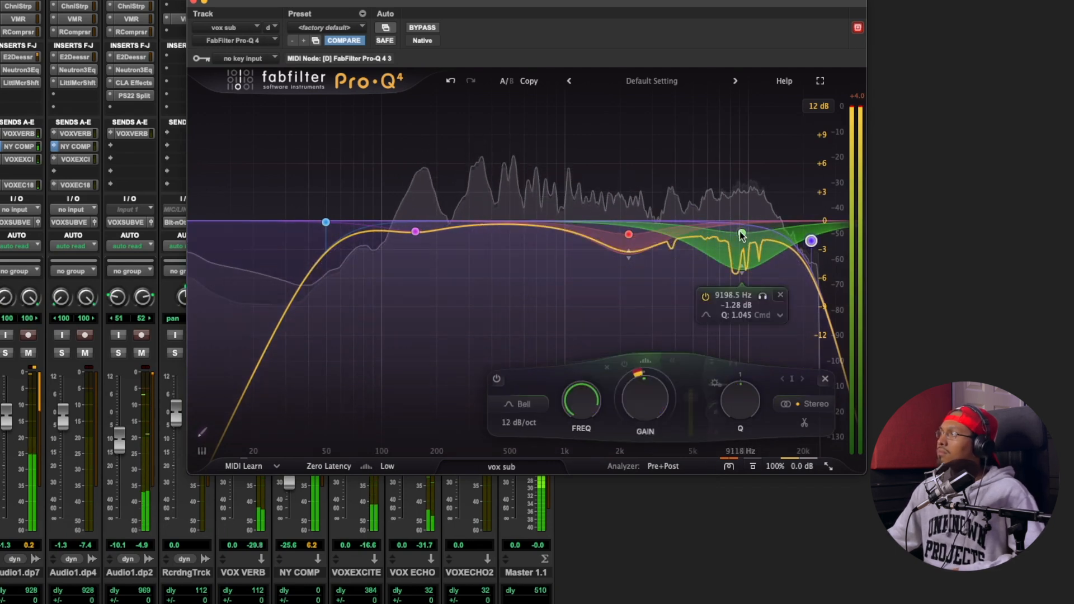
{"action": "left_click_drag", "start_coordinate": [741, 234], "coordinate": [748, 284]}
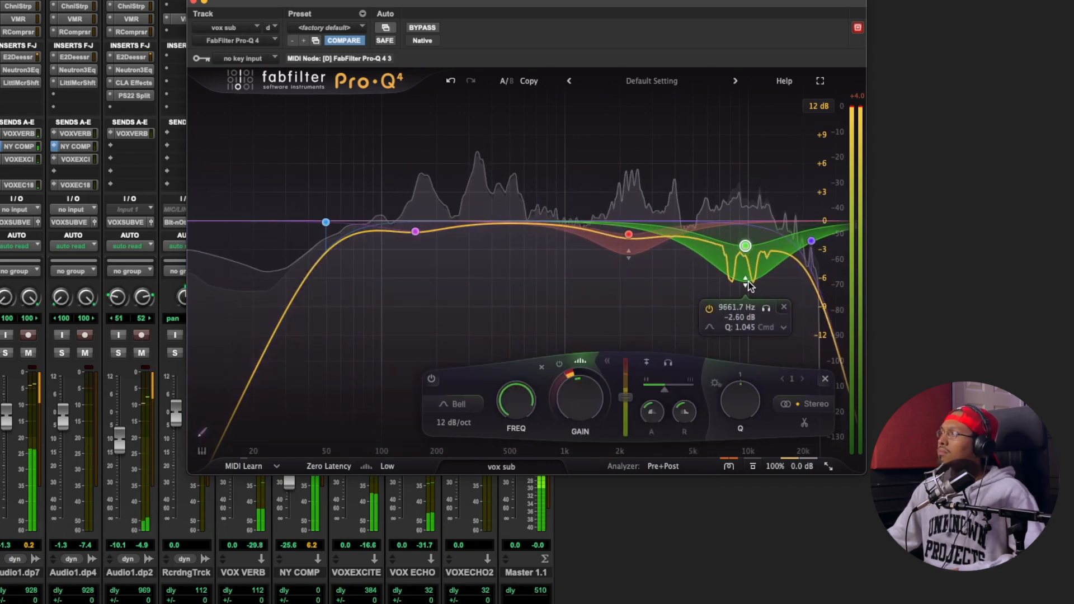
{"action": "left_click_drag", "start_coordinate": [745, 247], "coordinate": [739, 245]}
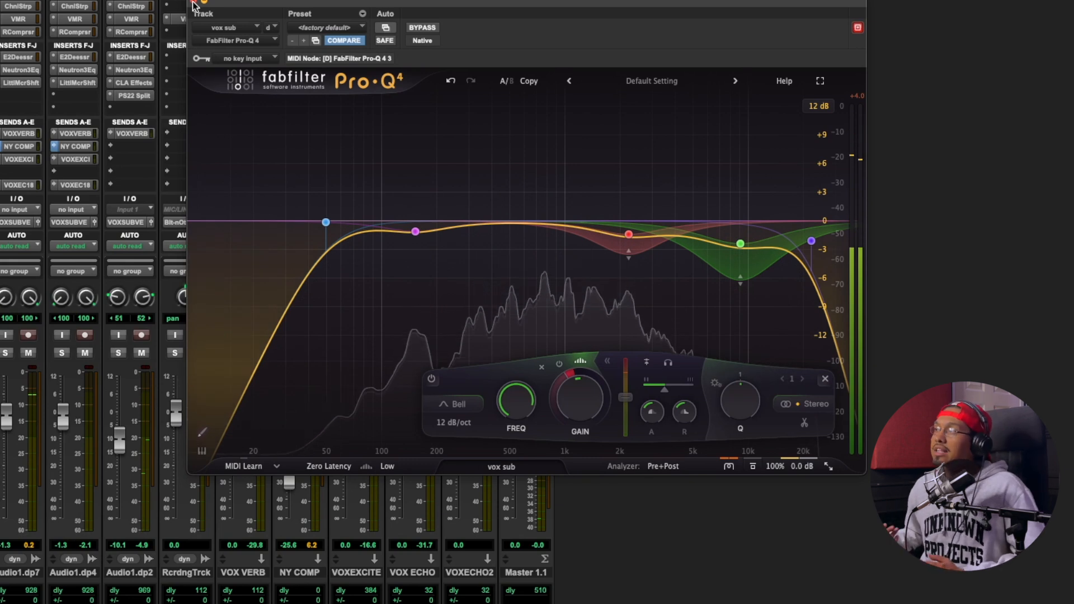
{"action": "left_click", "coordinate": [729, 467]}
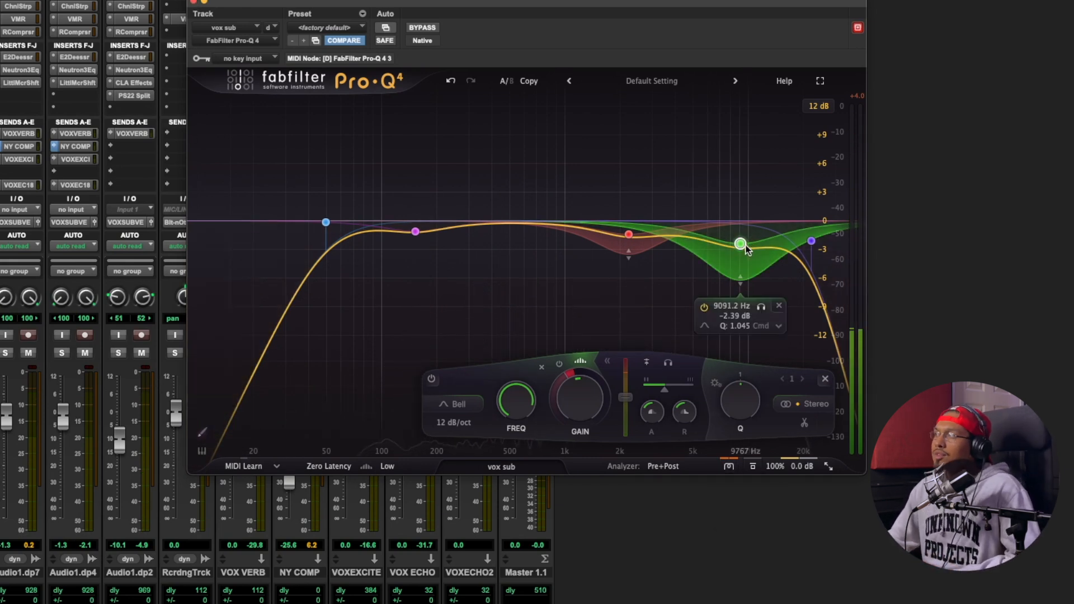
{"action": "left_click_drag", "start_coordinate": [738, 242], "coordinate": [738, 239]}
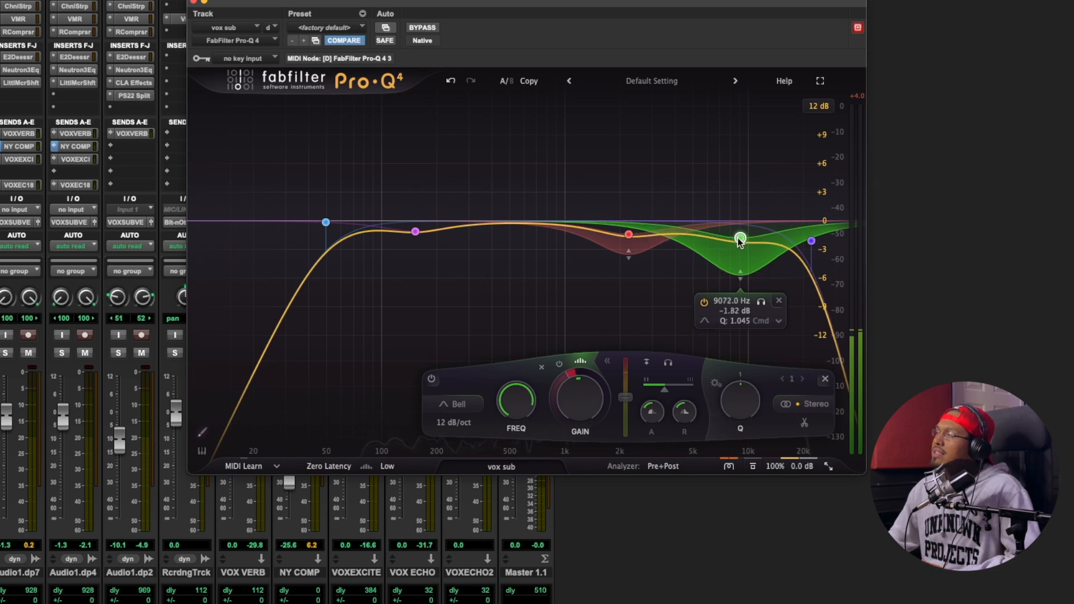
Set the spectral processing resolution to Medium, reviewing its other options without choosing another one
{"action": "left_click", "coordinate": [385, 468]}
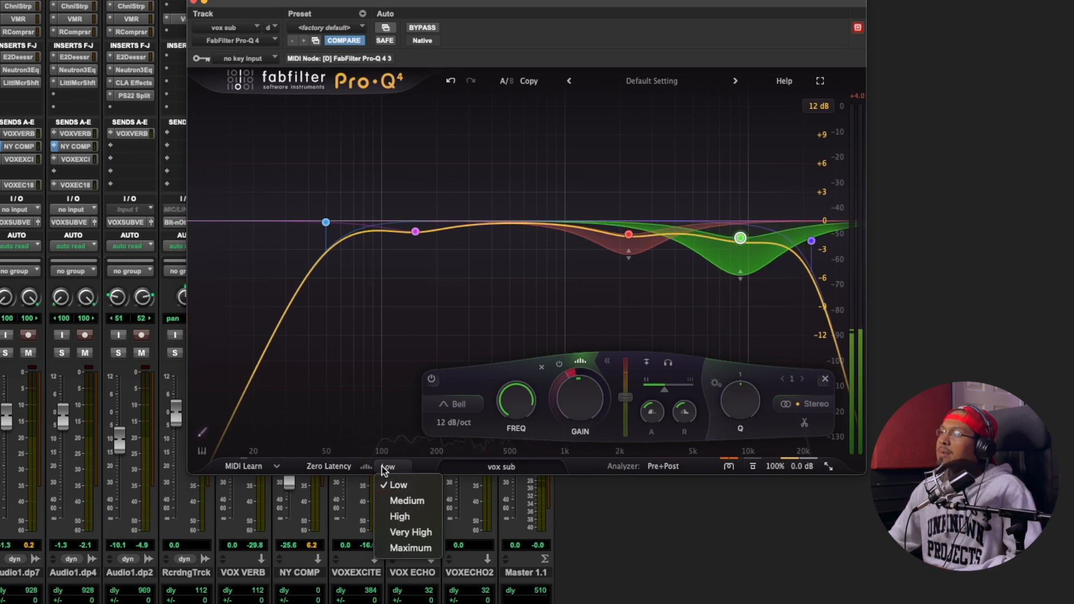
{"action": "left_click", "coordinate": [407, 500]}
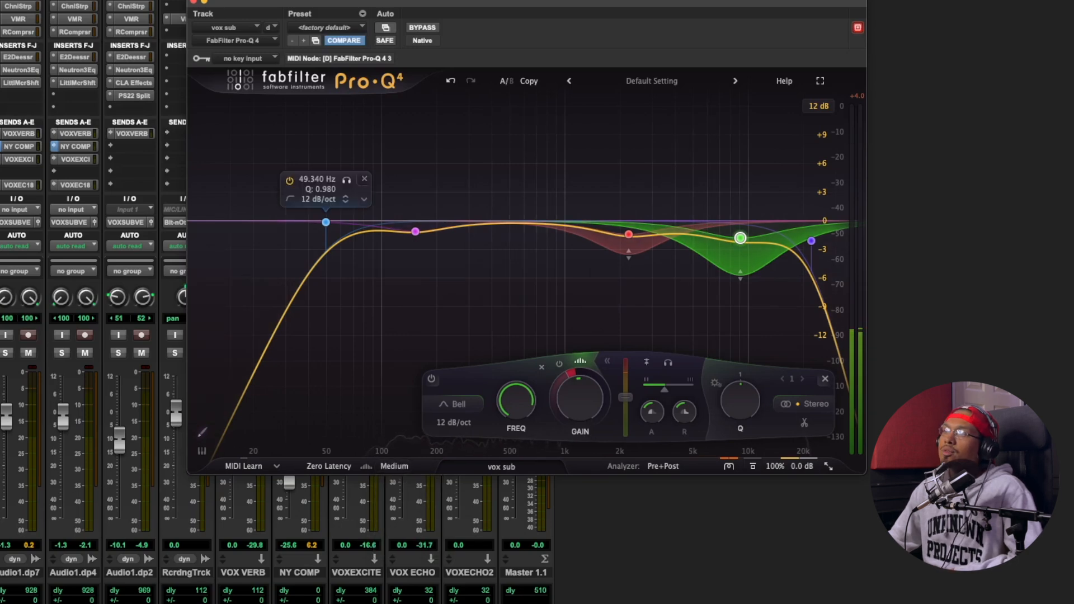
{"action": "key", "text": "space"}
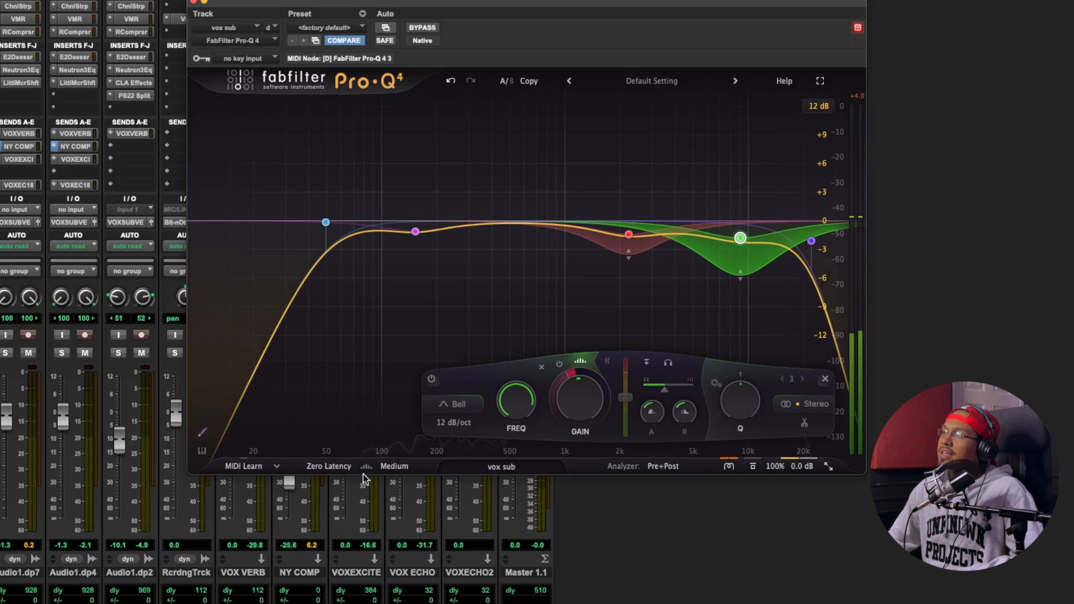
{"action": "left_click", "coordinate": [393, 467]}
{"action": "left_click", "coordinate": [400, 482]}
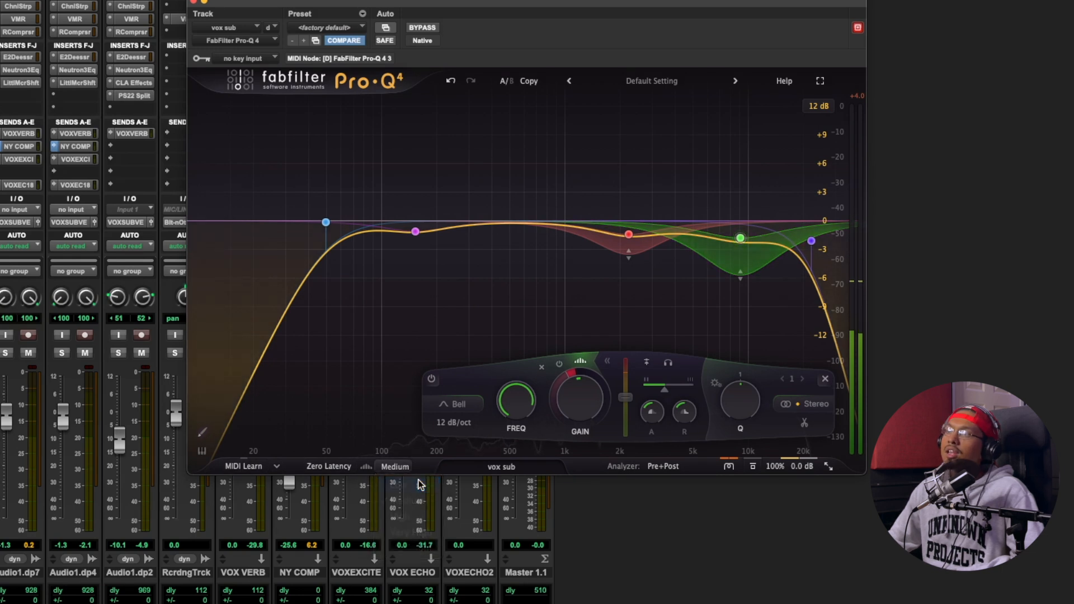
Sketch a freehand five-band EQ curve across the spectrum of the empty vox sub (2) instance and remove all its bands
{"action": "mouse_move", "coordinate": [515, 401]}
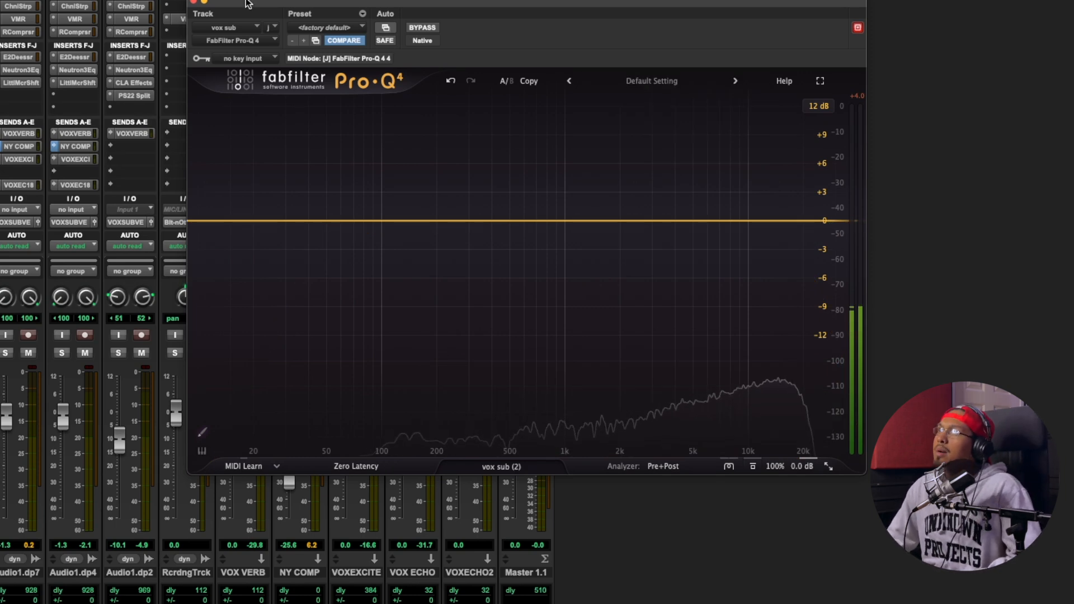
{"action": "left_click_drag", "start_coordinate": [248, 3], "coordinate": [92, 9]}
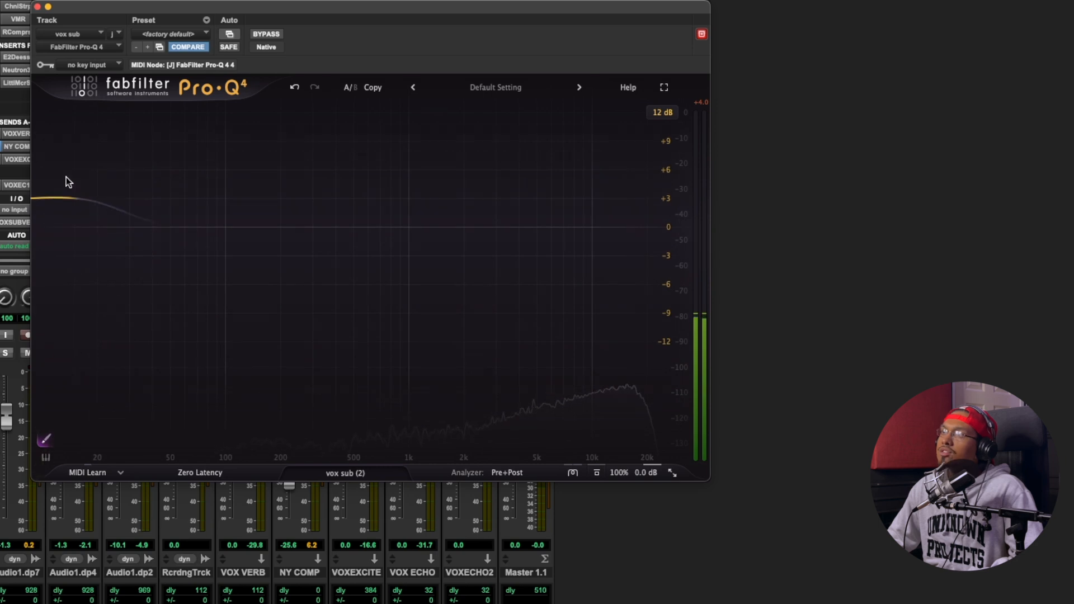
{"action": "mouse_move", "coordinate": [65, 179]}
{"action": "left_mouse_down"}
{"action": "mouse_move", "coordinate": [132, 196]}
{"action": "mouse_move", "coordinate": [211, 358]}
{"action": "mouse_move", "coordinate": [337, 238]}
{"action": "mouse_move", "coordinate": [469, 274]}
{"action": "mouse_move", "coordinate": [622, 193]}
{"action": "mouse_move", "coordinate": [642, 211]}
{"action": "left_mouse_up"}
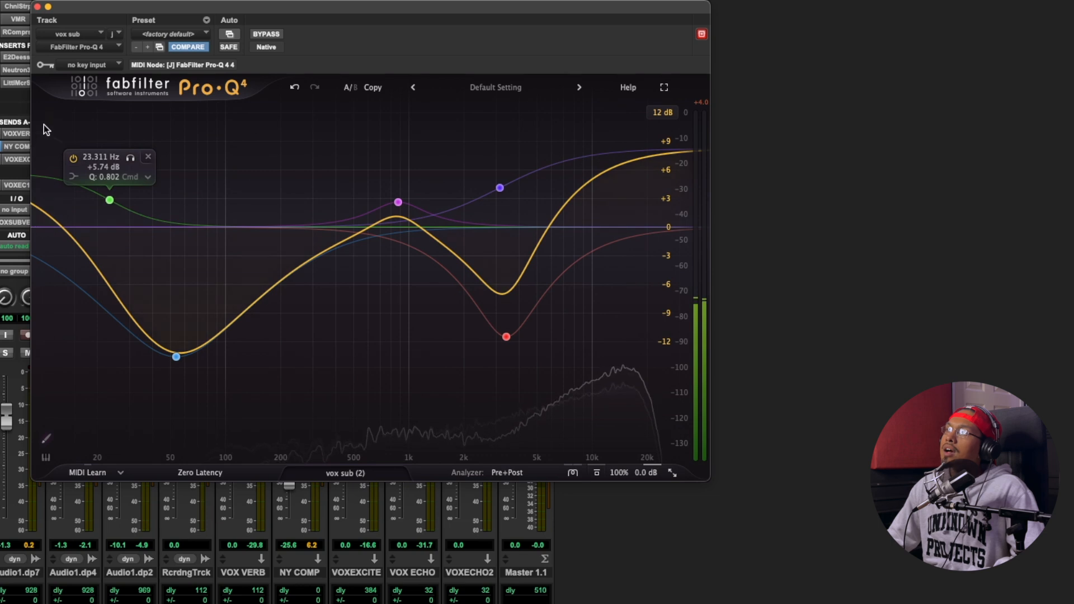
{"action": "left_click_drag", "start_coordinate": [43, 124], "coordinate": [856, 465]}
{"action": "left_click", "coordinate": [488, 389]}
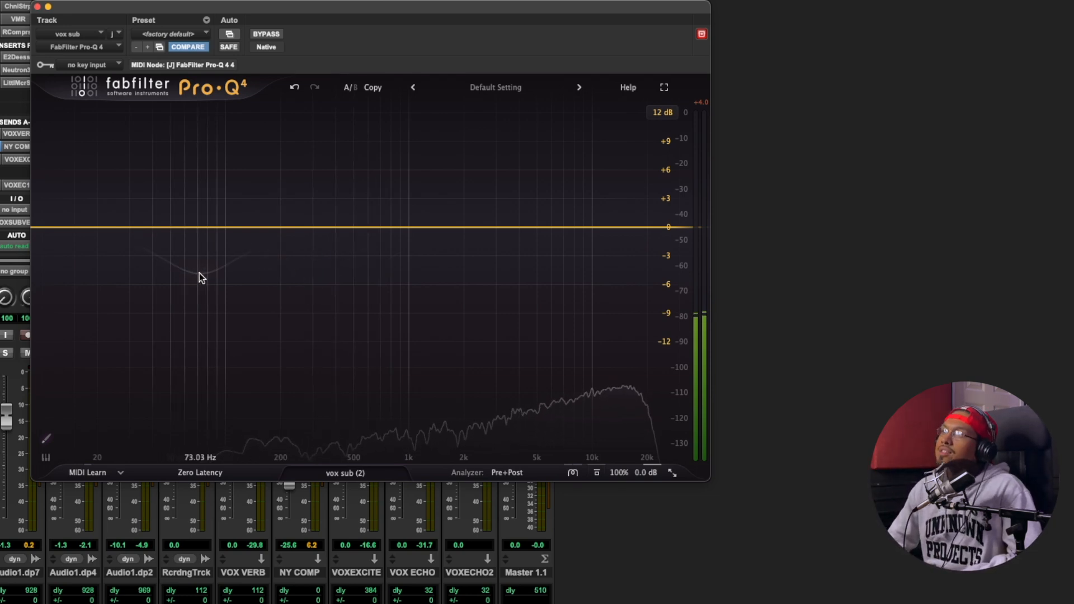
Try a cut of about -11 dB near 70 Hz, a boost of about 4 dB near 8 kHz, and a peak near 700 Hz
{"action": "left_click", "coordinate": [195, 332]}
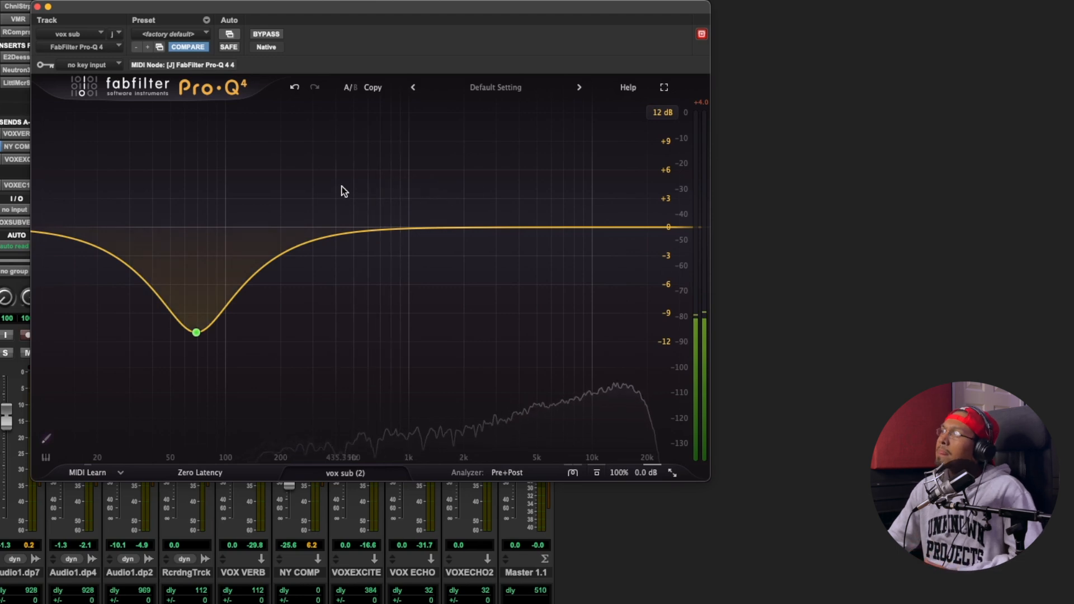
{"action": "left_click", "coordinate": [574, 185]}
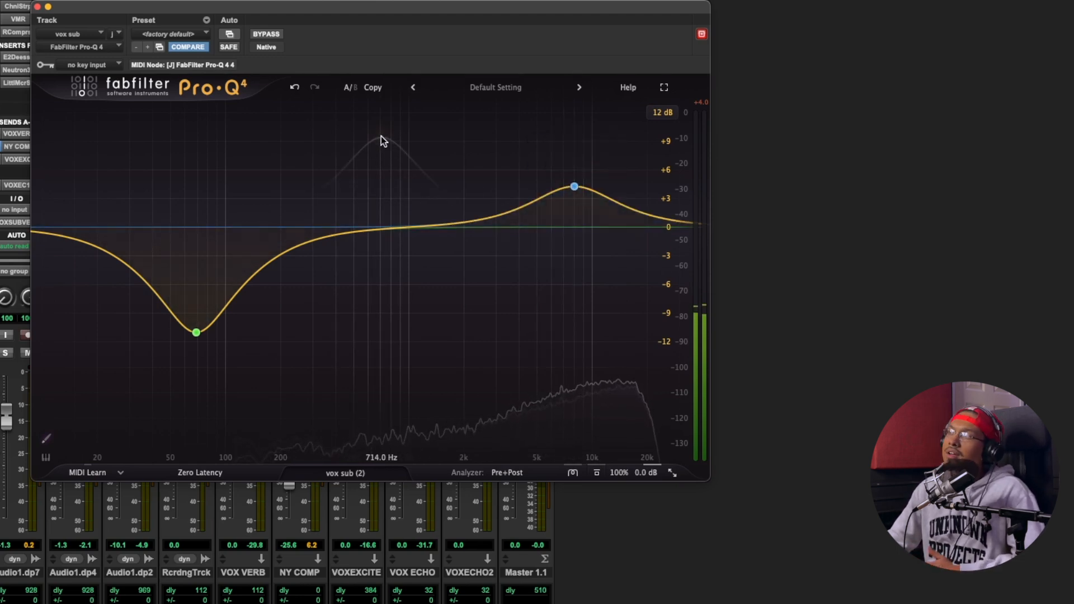
{"action": "left_click_drag", "start_coordinate": [380, 136], "coordinate": [372, 199]}
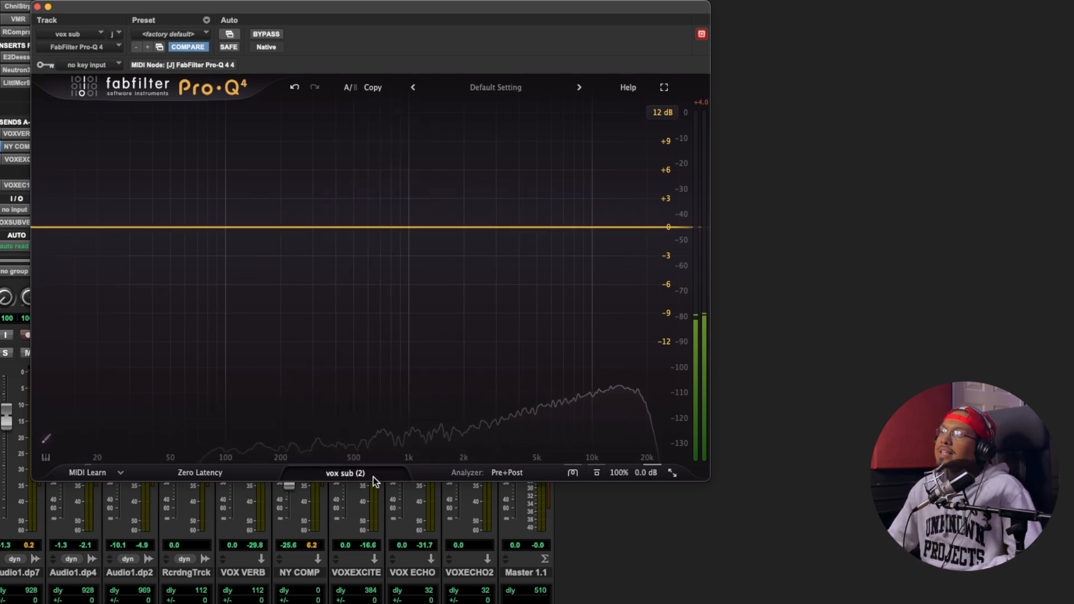
Open the equalizer instance list and examine the R&B 2Track Beat and vox sub instances, including their collision and output controls
{"action": "left_click", "coordinate": [342, 473]}
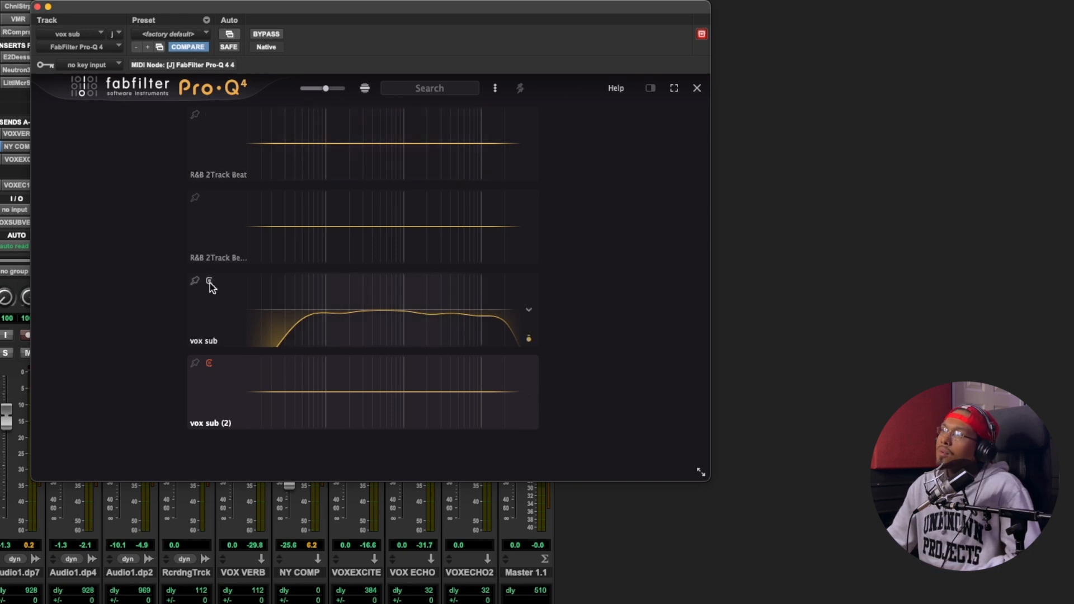
{"action": "left_click", "coordinate": [209, 115]}
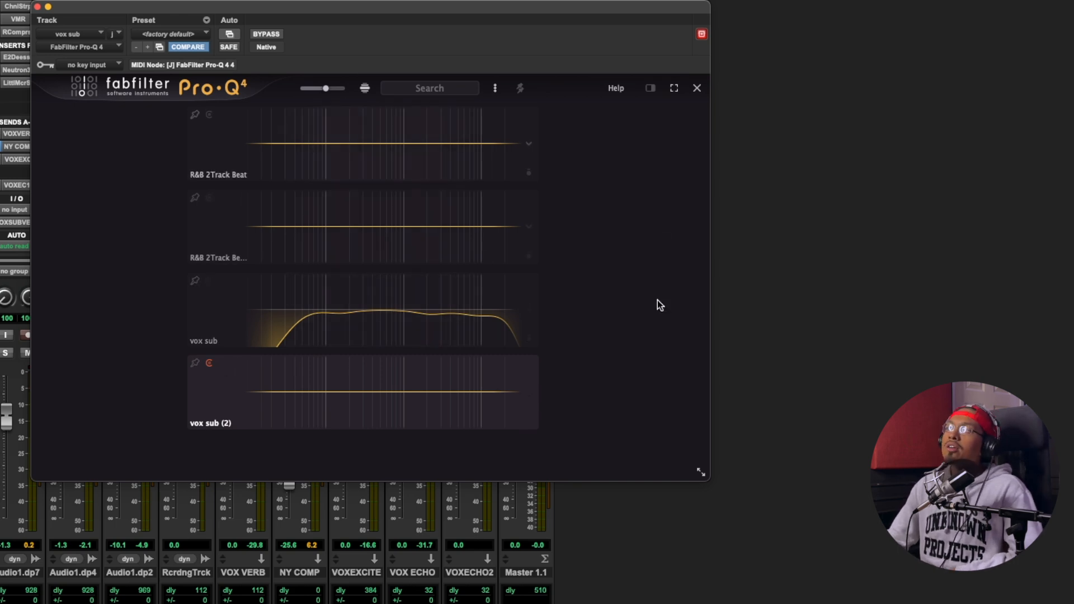
{"action": "mouse_move", "coordinate": [523, 179]}
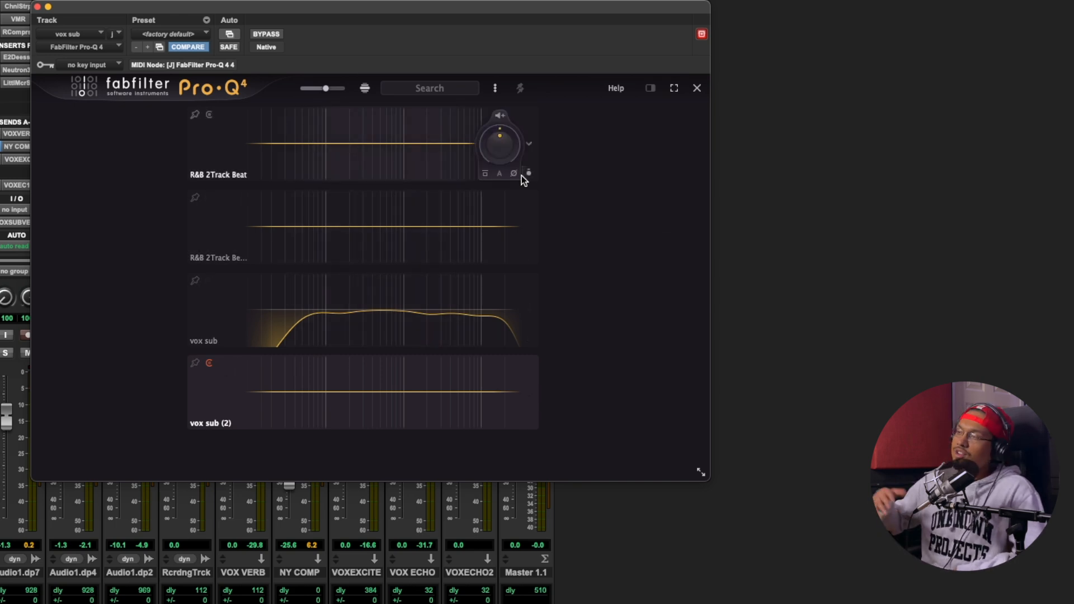
{"action": "key", "text": "space"}
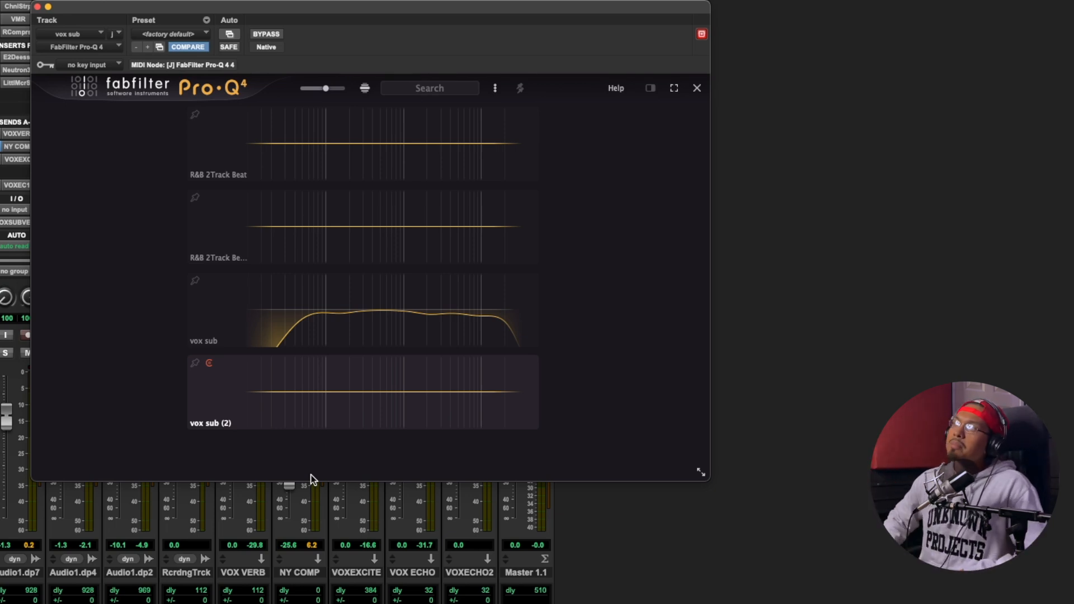
{"action": "key", "text": "space"}
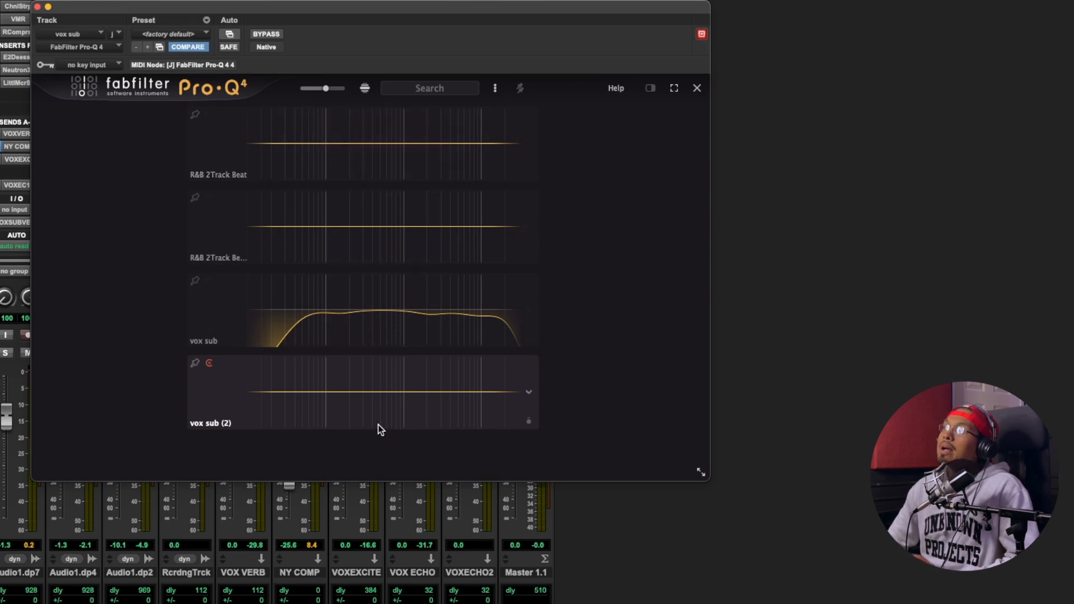
Pin the R&B 2Track Beat and vox sub (2) instances and show only these two full screen during playback
{"action": "left_click", "coordinate": [195, 117]}
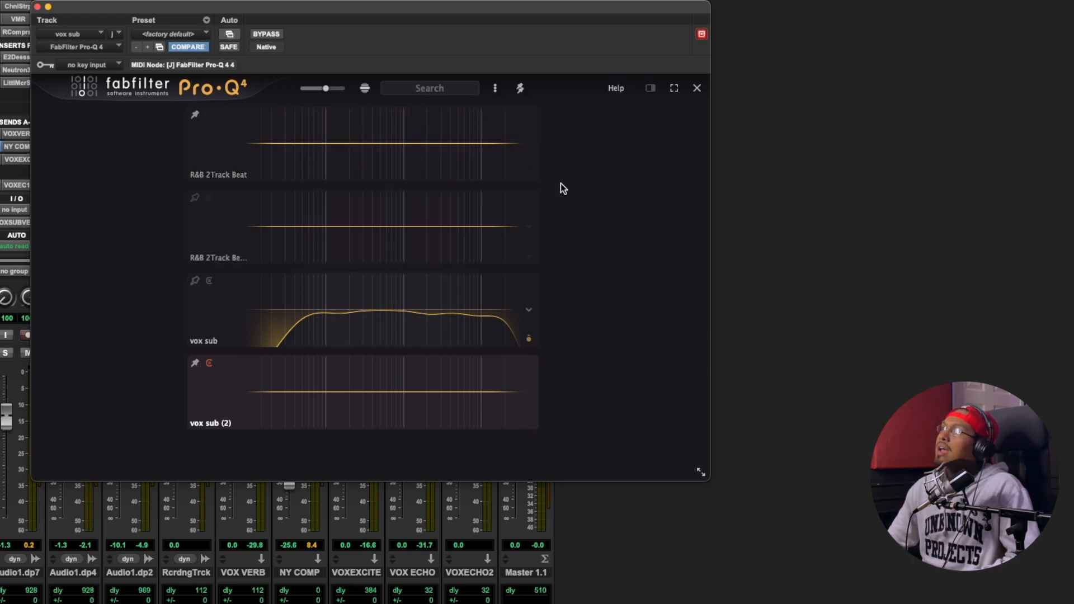
{"action": "left_click", "coordinate": [520, 88]}
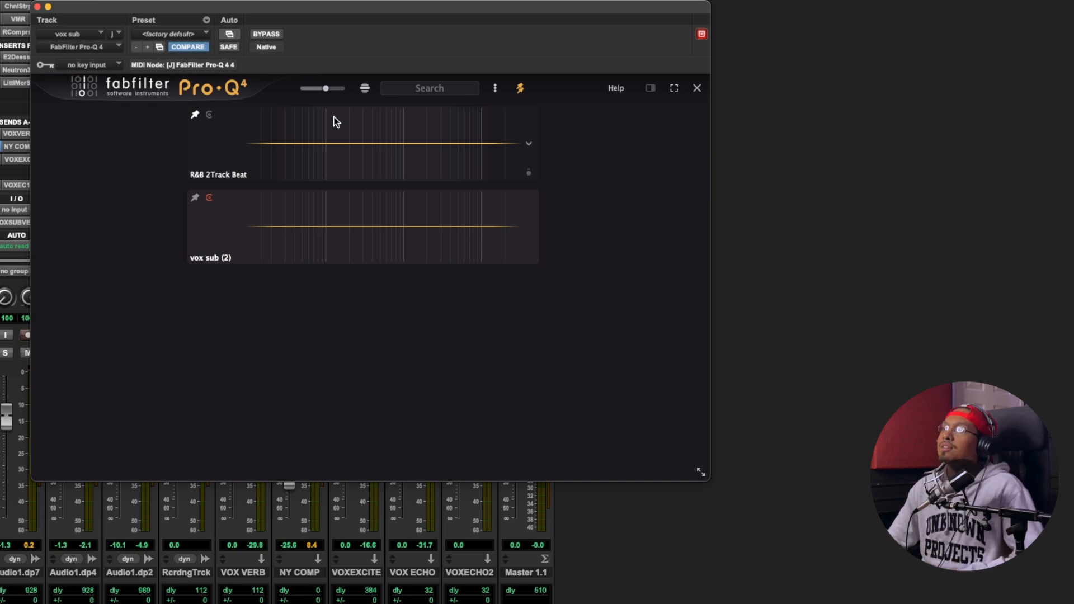
{"action": "key", "text": "space"}
{"action": "left_click", "coordinate": [676, 89]}
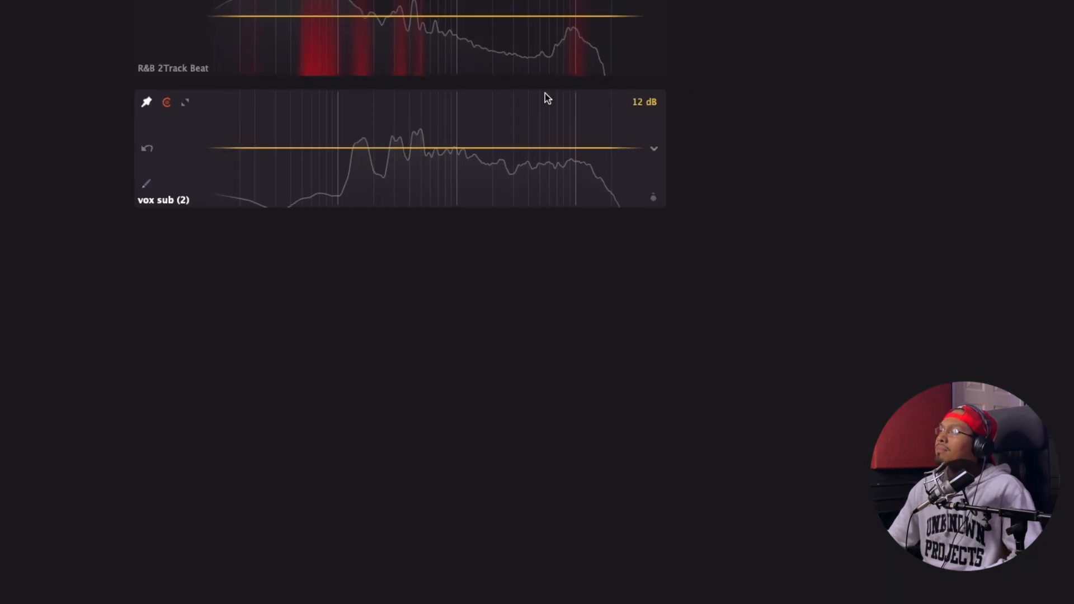
Add cuts on R&B 2Track Beat of about -2 dB at 70 Hz, -3.1 dB at 404 Hz and -4.4 dB at 9.7 kHz
{"action": "left_click", "coordinate": [319, 17]}
{"action": "left_click_drag", "start_coordinate": [318, 16], "coordinate": [319, 27]}
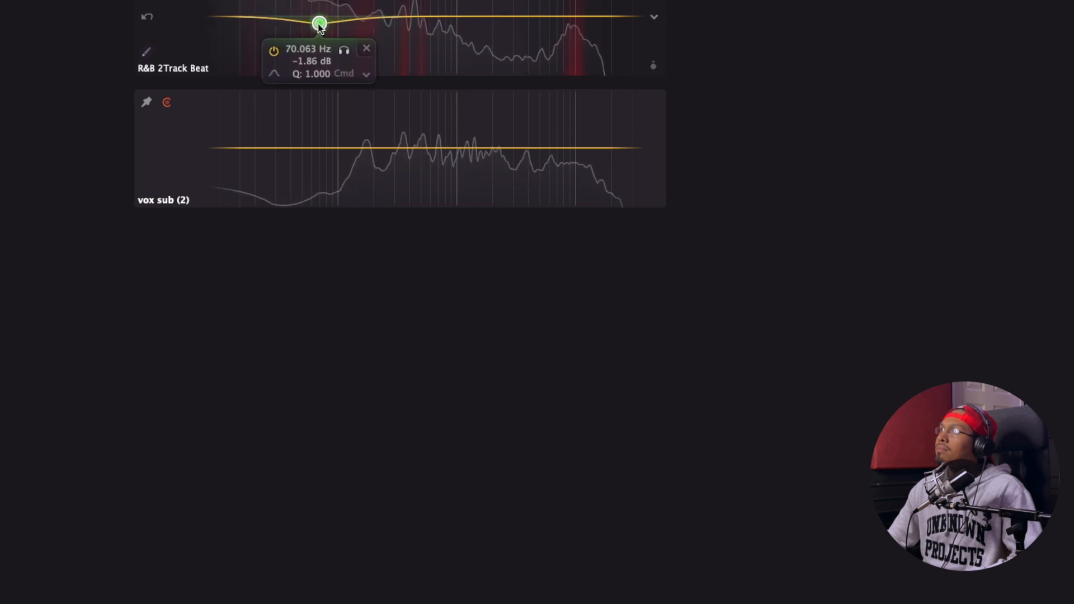
{"action": "left_click_drag", "start_coordinate": [407, 17], "coordinate": [409, 27]}
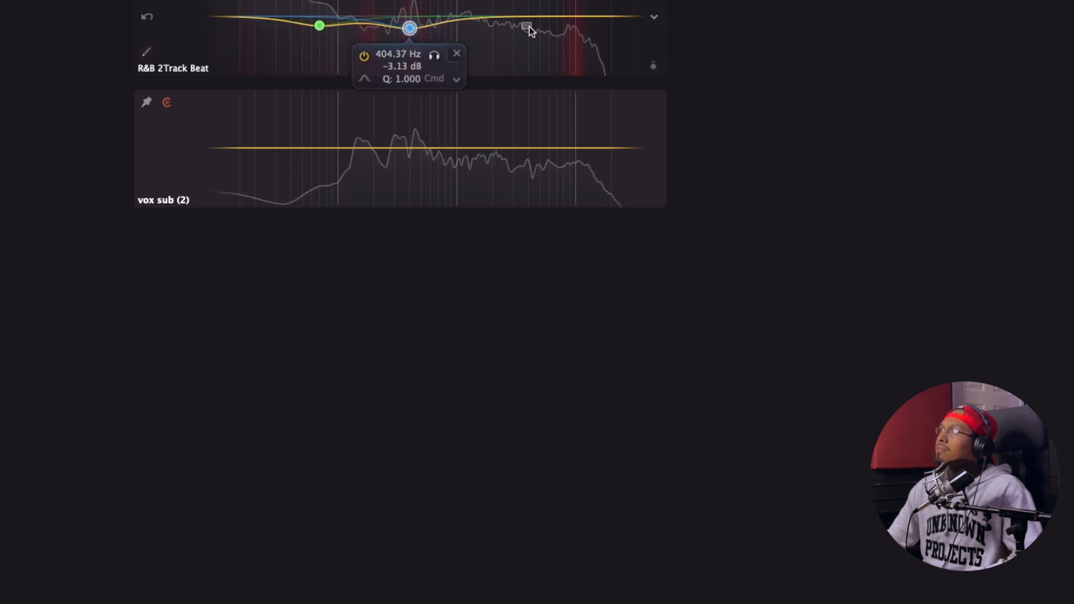
{"action": "left_click_drag", "start_coordinate": [572, 18], "coordinate": [573, 33]}
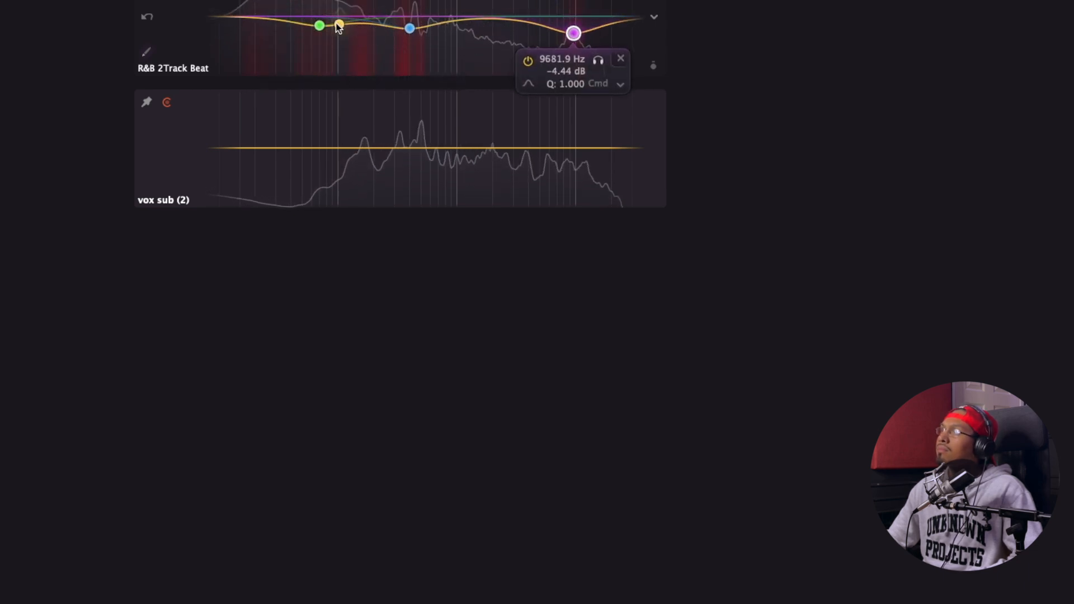
Refine the R&B 2Track Beat's low band and ease its 404 Hz cut slightly, and close the equalizer window
{"action": "left_click_drag", "start_coordinate": [319, 26], "coordinate": [317, 19]}
{"action": "left_click_drag", "start_coordinate": [409, 28], "coordinate": [410, 23]}
{"action": "left_click_drag", "start_coordinate": [318, 20], "coordinate": [327, 26]}
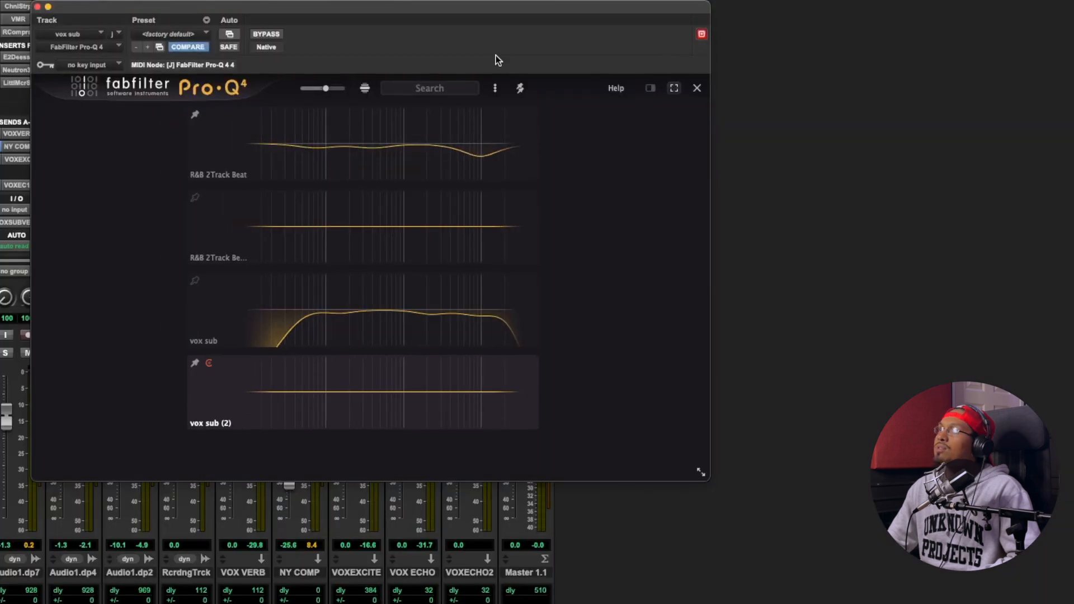
{"action": "left_click", "coordinate": [38, 6]}
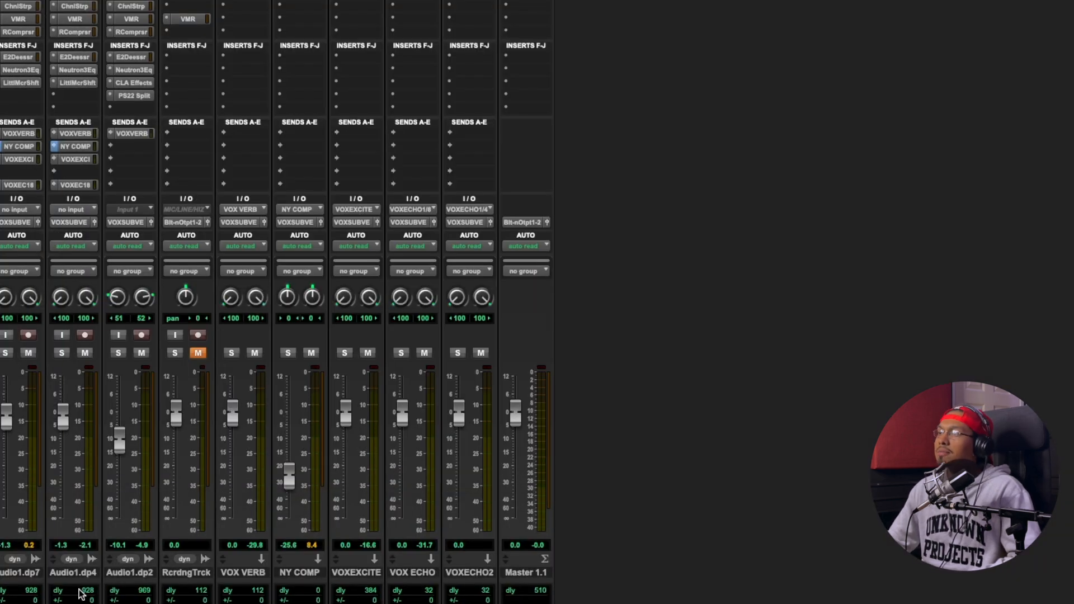